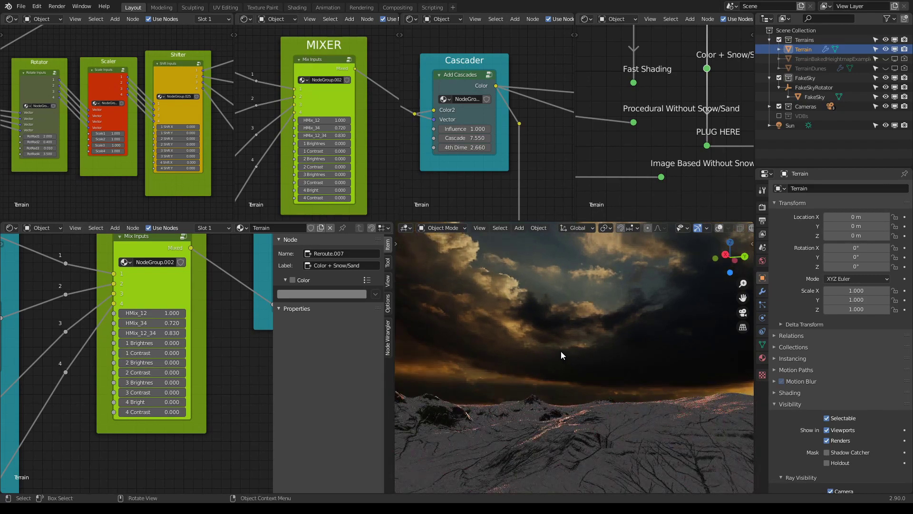
# Rotate the FakeSkyRotator empty to 108° around the Z axis
pyautogui.moveTo(561, 349)
pyautogui.mouseDown(button='middle')
pyautogui.moveTo(583, 346)
pyautogui.moveTo(572, 348)
pyautogui.mouseUp(button='middle')
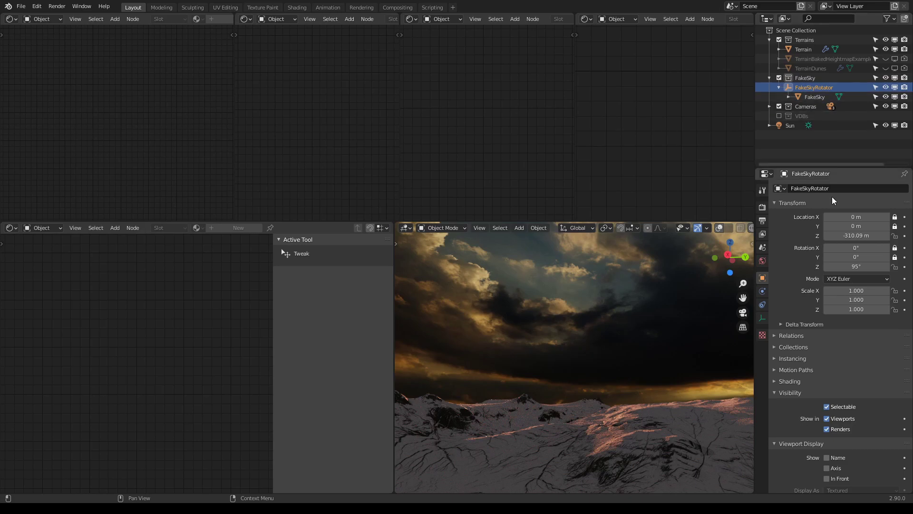
pyautogui.moveTo(858, 268)
pyautogui.mouseDown()
pyautogui.moveTo(816, 268)
pyautogui.moveTo(849, 268)
pyautogui.mouseUp()
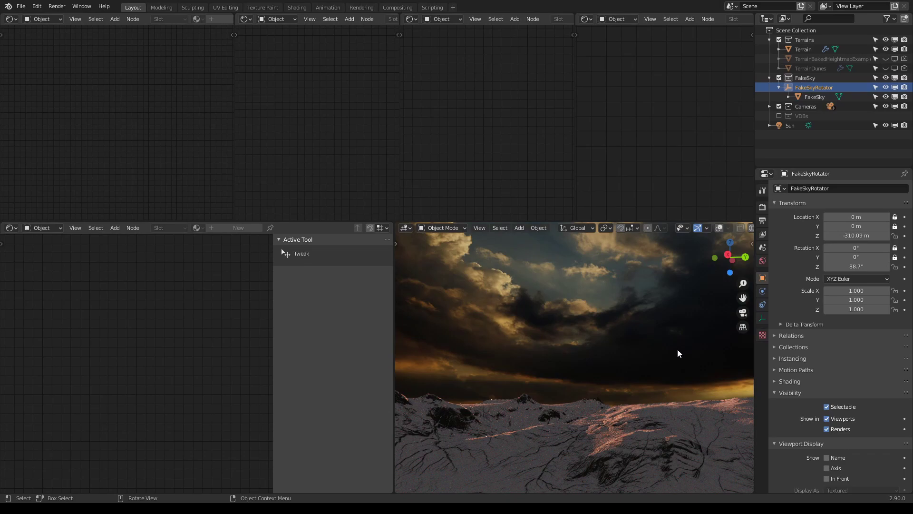
pyautogui.moveTo(856, 267); pyautogui.dragTo(889, 266)
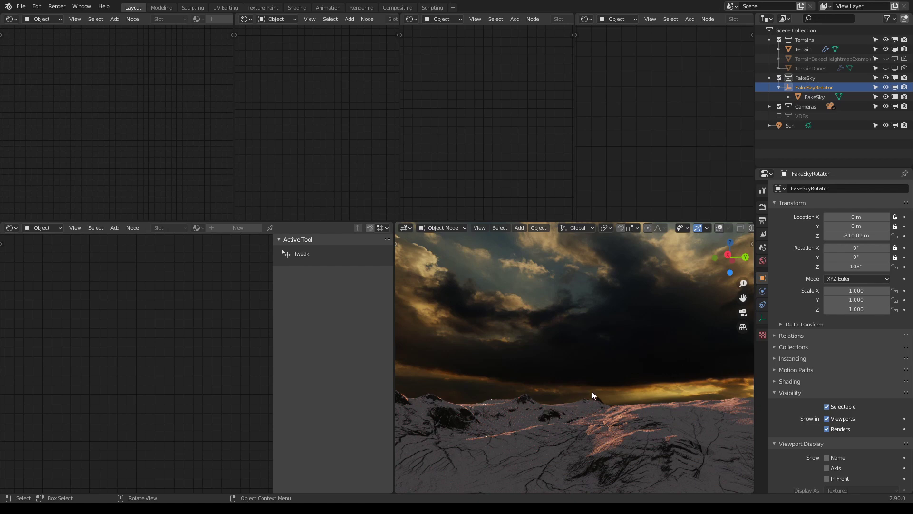
# Exclude the FakeSky collection from the view layer
pyautogui.moveTo(590, 394); pyautogui.dragTo(613, 353, button='middle')
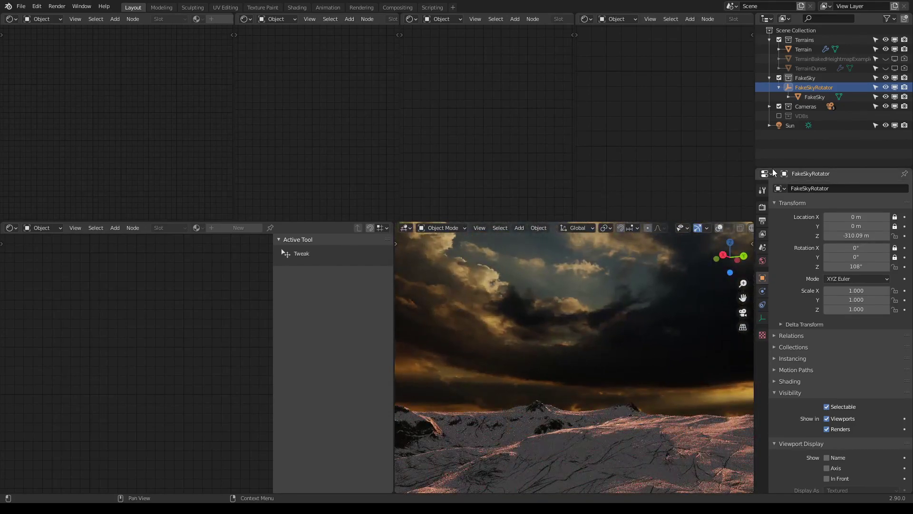
pyautogui.click(780, 77)
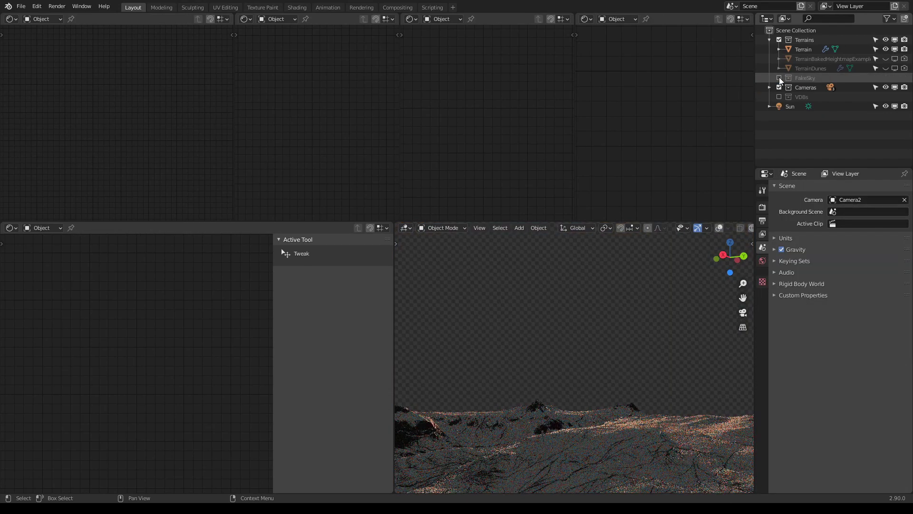
pyautogui.moveTo(638, 369); pyautogui.dragTo(620, 383, button='middle')
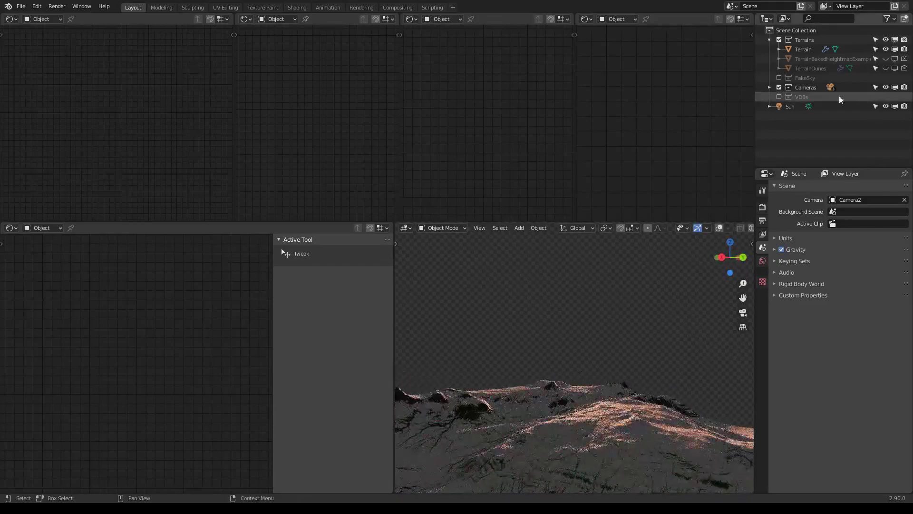
# Connect the Fast Shading reroute to the PLUG HERE reroute in the Terrain object's material
pyautogui.click(811, 50)
pyautogui.moveTo(634, 83); pyautogui.dragTo(707, 146)
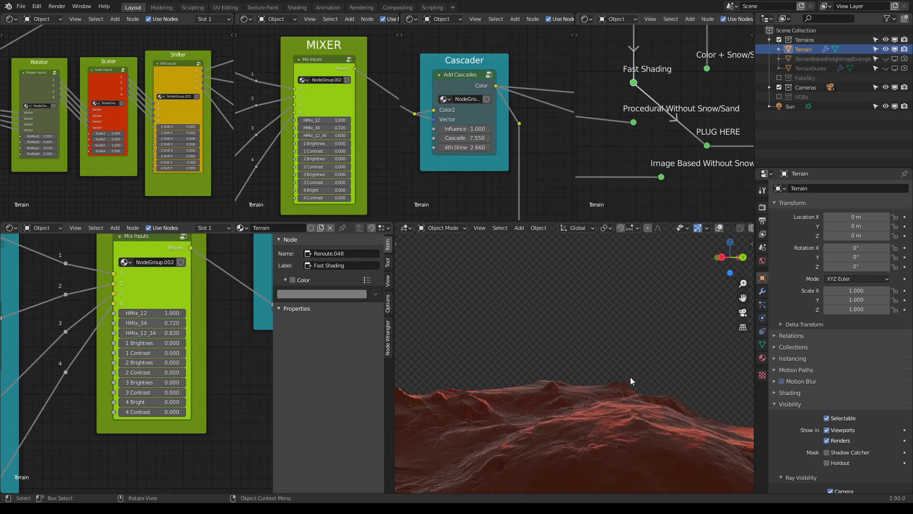
pyautogui.moveTo(631, 378); pyautogui.dragTo(590, 384, button='middle')
# Examine the Terrain node chain from the Heightmaps through Power Up/Down and Clamp Peaks/Valleys to the Mixer
pyautogui.moveTo(59, 401); pyautogui.dragTo(187, 418, button='middle')
pyautogui.scroll(-3, 183, 412)
pyautogui.scroll(-4, 151, 373)
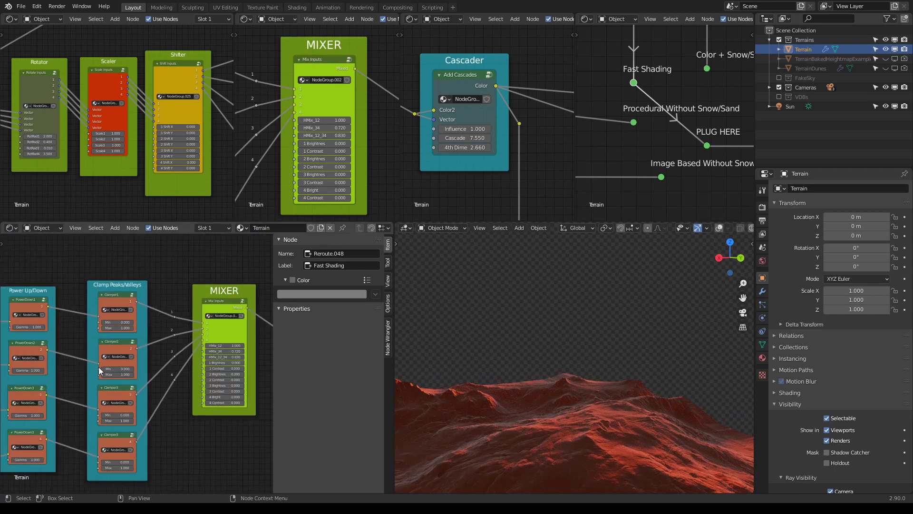
pyautogui.moveTo(98, 369); pyautogui.dragTo(288, 333, button='middle')
pyautogui.scroll(-2, 64, 327)
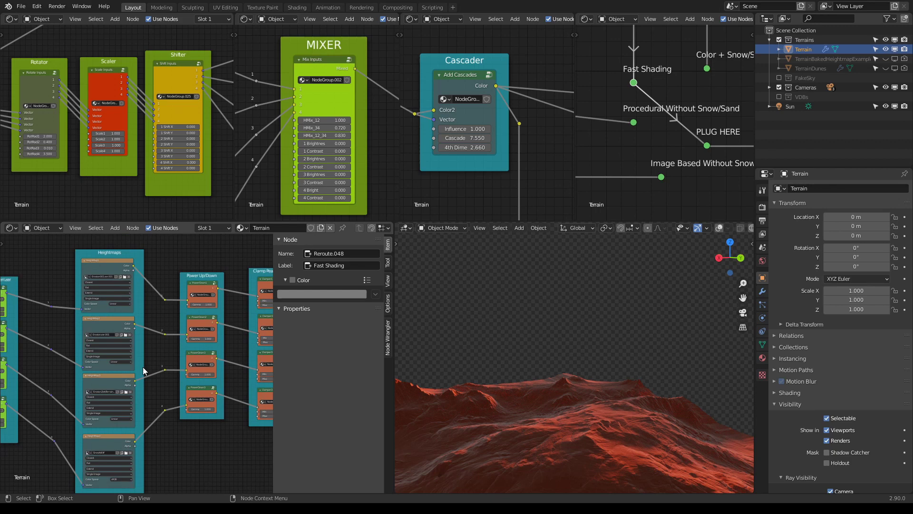
pyautogui.moveTo(153, 372); pyautogui.dragTo(155, 348, button='middle')
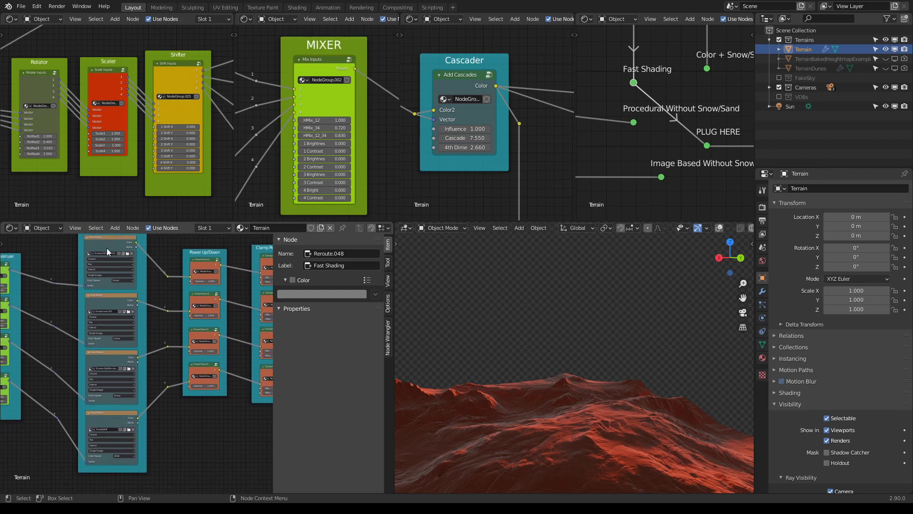
pyautogui.moveTo(162, 417); pyautogui.dragTo(2, 438, button='middle')
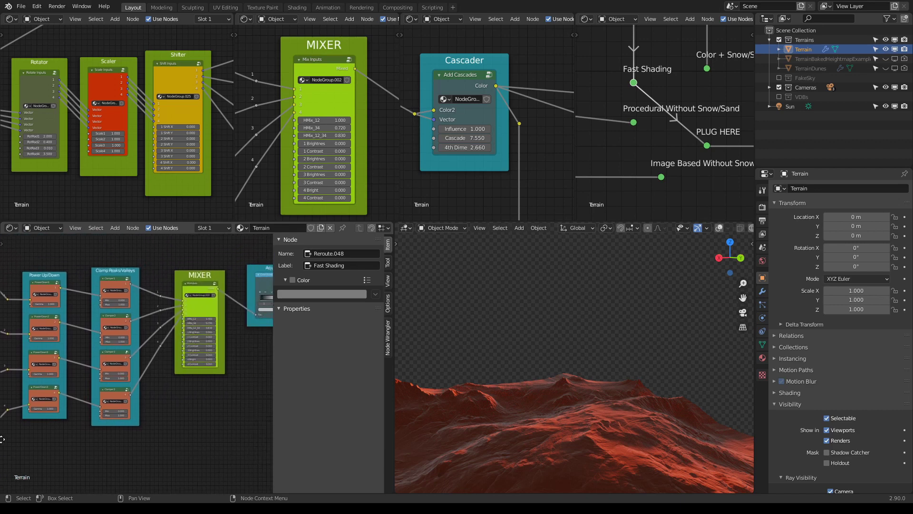
pyautogui.moveTo(179, 403); pyautogui.dragTo(142, 423, button='middle')
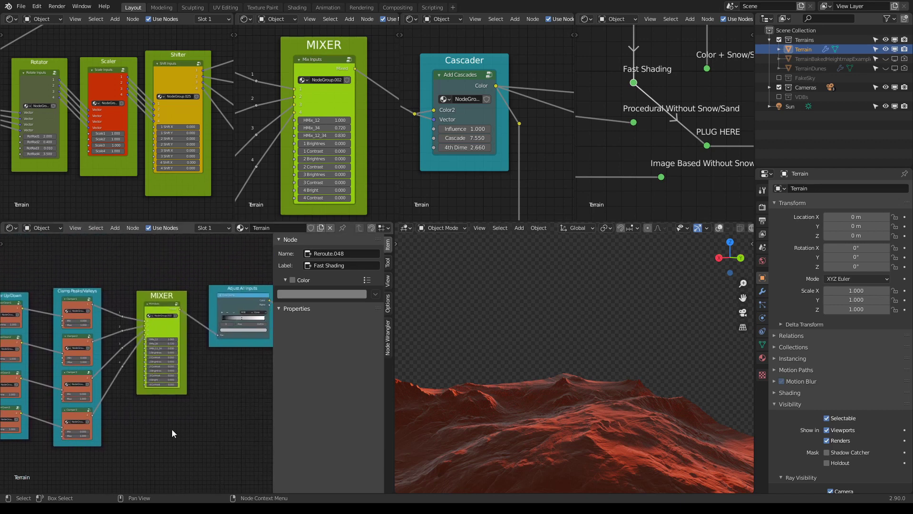
# Reset HMix_12_34 and HMix_34 in the Mixer node to 0.000
pyautogui.moveTo(475, 395); pyautogui.dragTo(598, 372, button='middle')
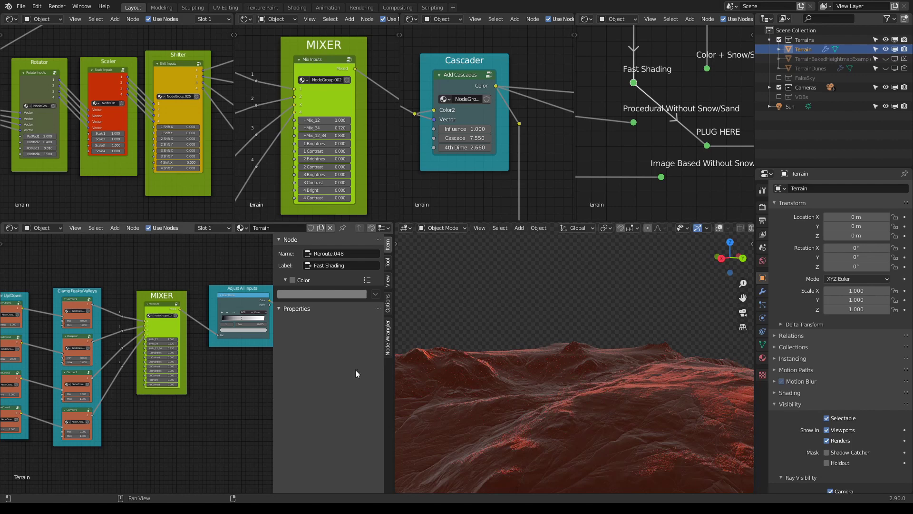
pyautogui.scroll(1, 207, 372)
pyautogui.scroll(1, 207, 373)
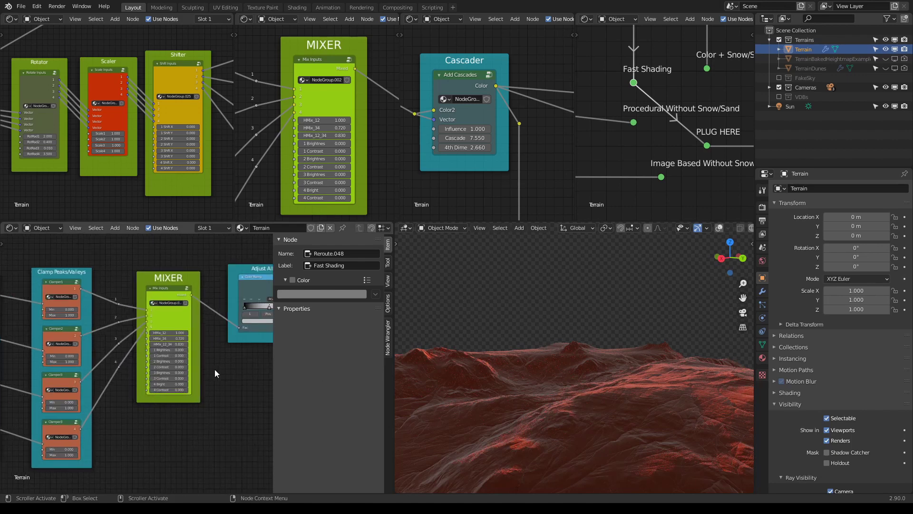
pyautogui.moveTo(215, 369); pyautogui.dragTo(196, 370, button='middle')
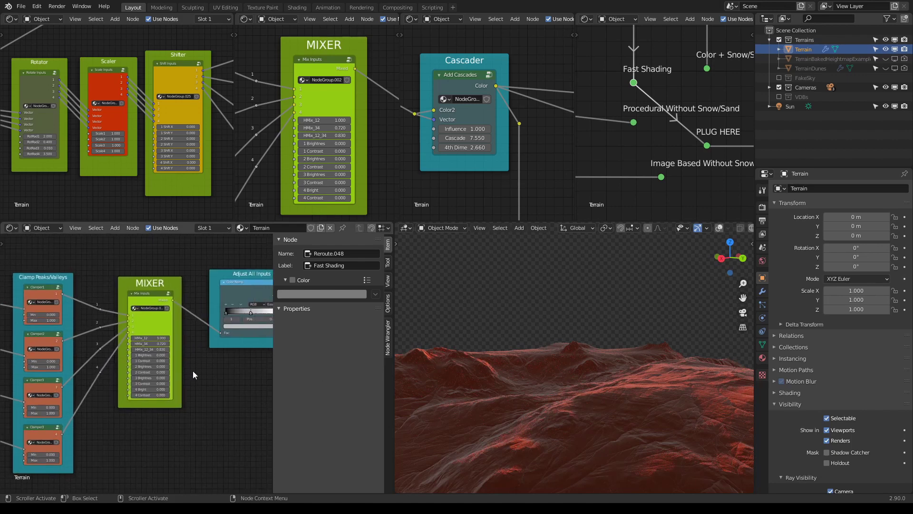
pyautogui.scroll(3, 192, 372)
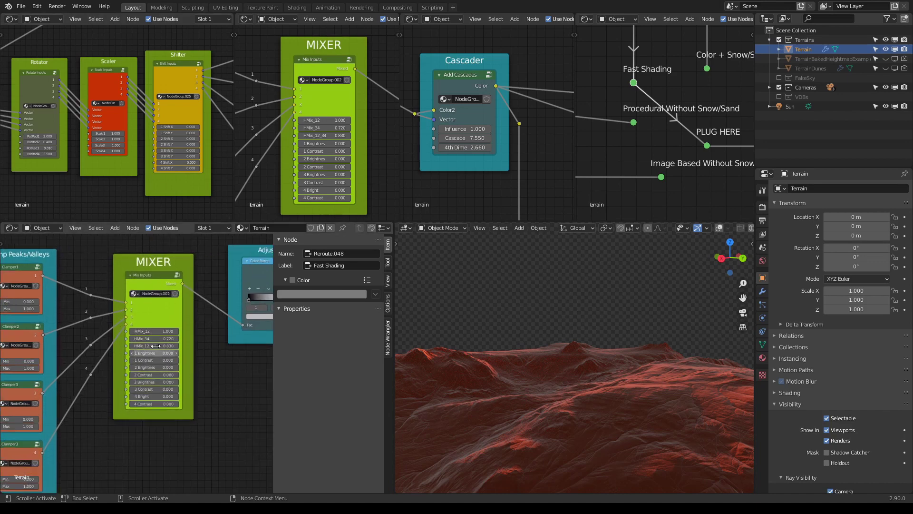
pyautogui.moveTo(266, 368); pyautogui.dragTo(261, 377, button='middle')
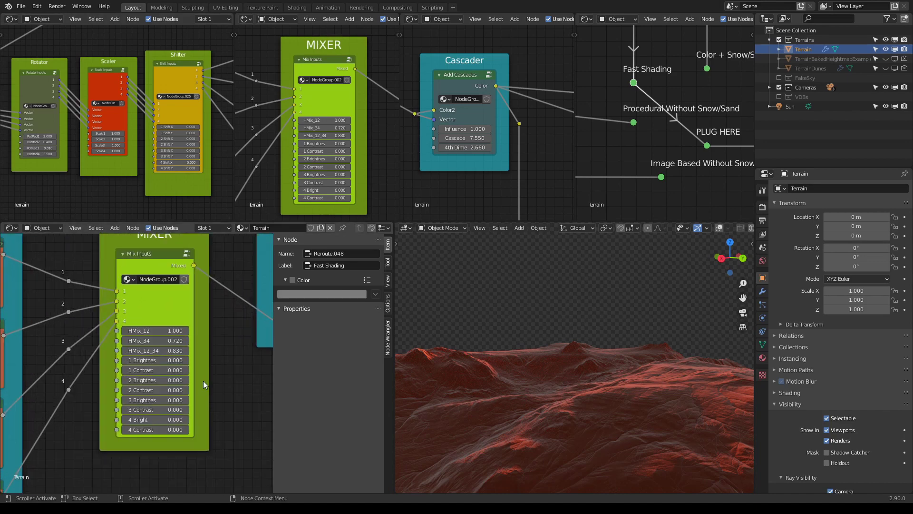
pyautogui.moveTo(213, 366); pyautogui.dragTo(205, 362, button='middle')
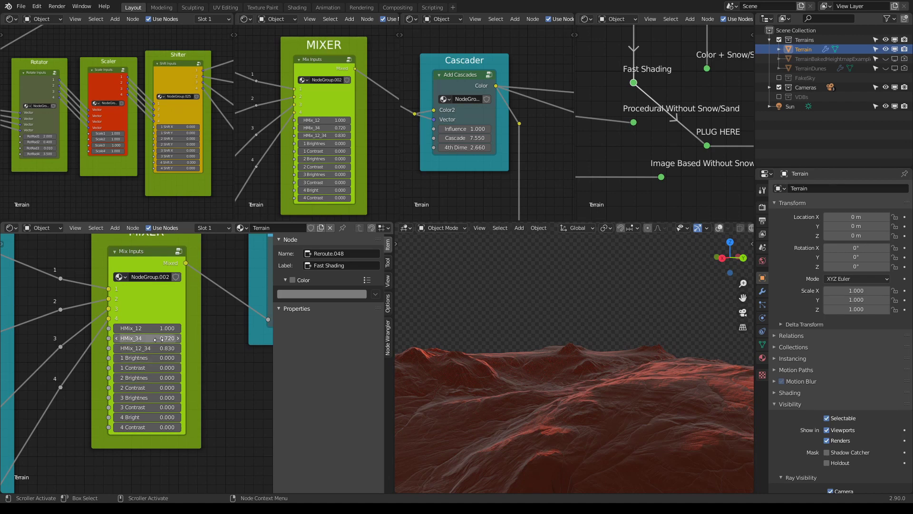
pyautogui.press('BackSpace')
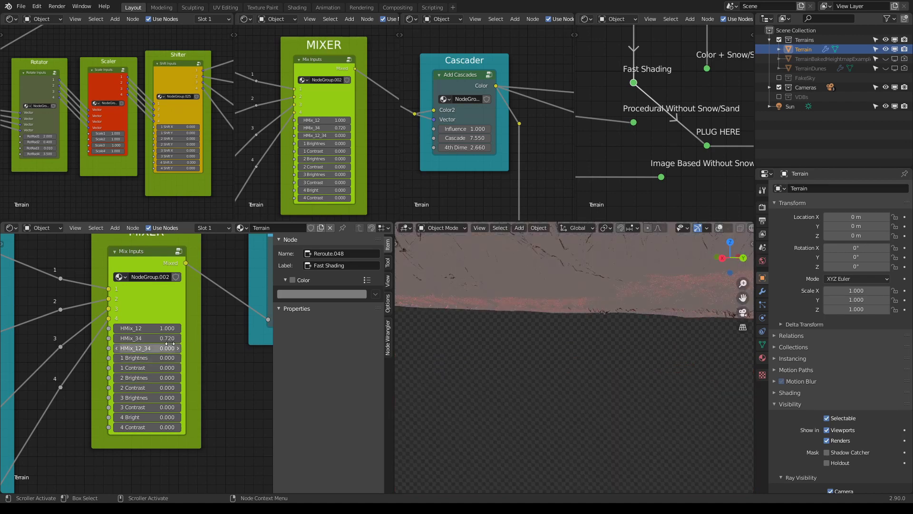
pyautogui.press('BackSpace')
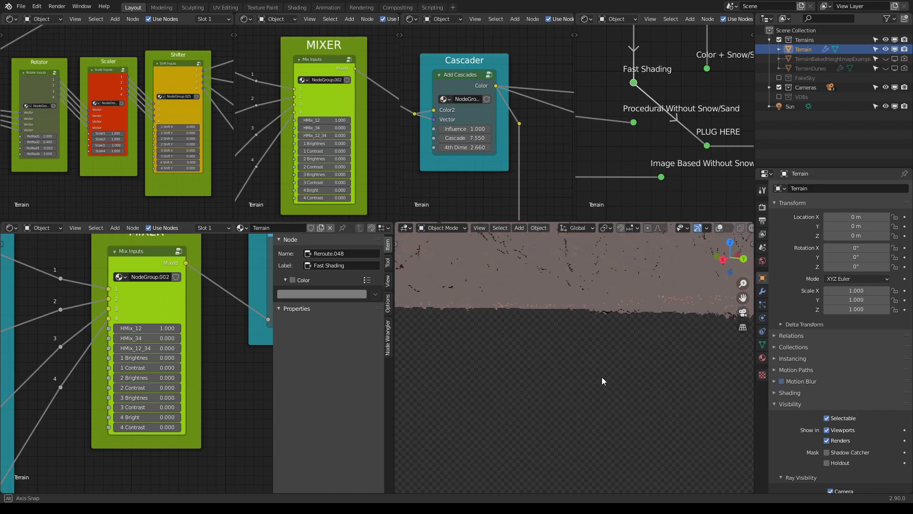
# Set all four numeric inputs of the Rotator node to 0.000 at once
pyautogui.moveTo(602, 377); pyautogui.dragTo(535, 389, button='middle')
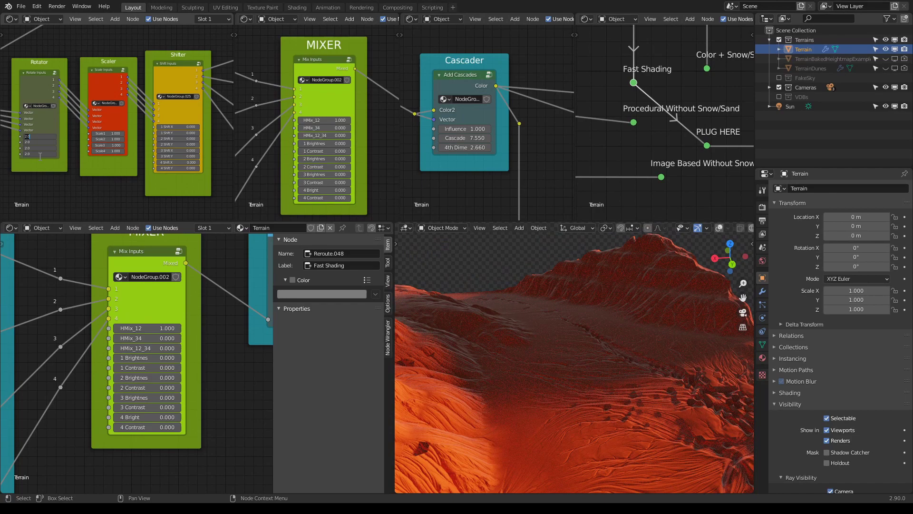
pyautogui.press('Return')
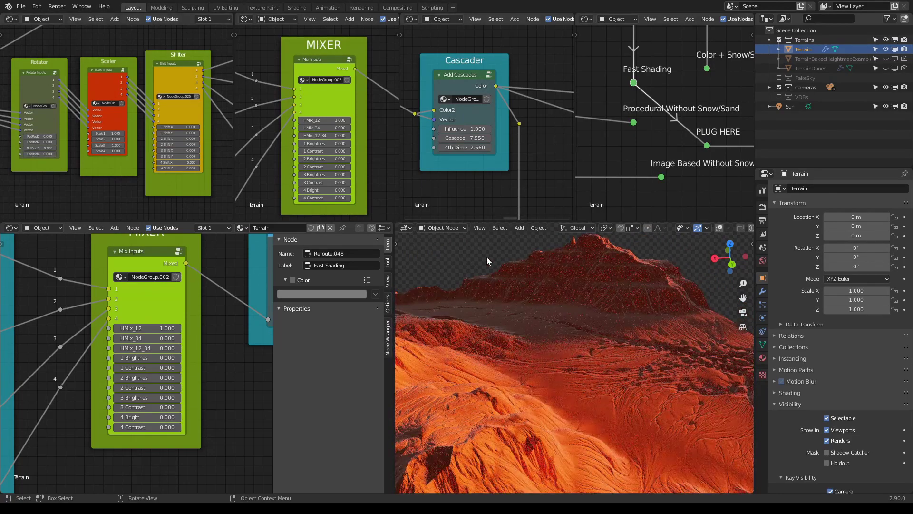
# Set HMix_12 in the Mixer node to 1.000 to show the second heightmap alone
pyautogui.scroll(-3, 602, 311)
pyautogui.moveTo(602, 307); pyautogui.dragTo(707, 312, button='middle')
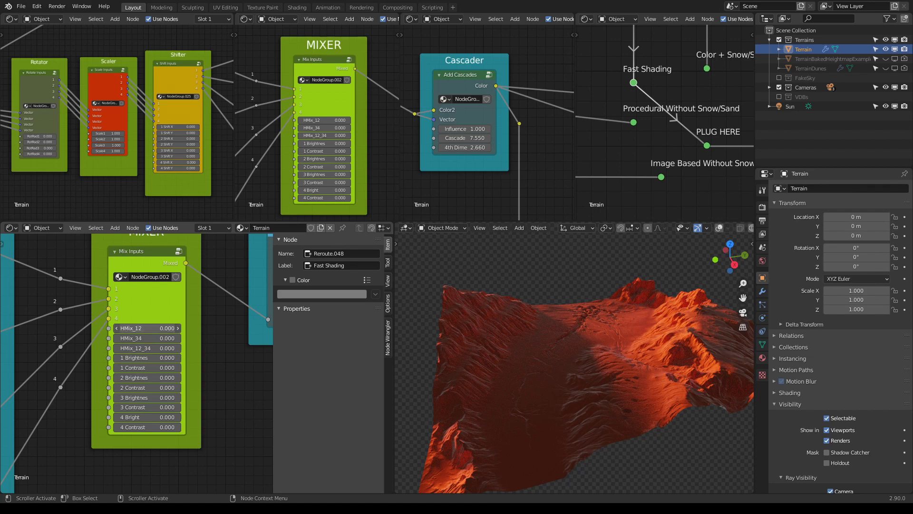
pyautogui.moveTo(161, 328); pyautogui.dragTo(164, 329)
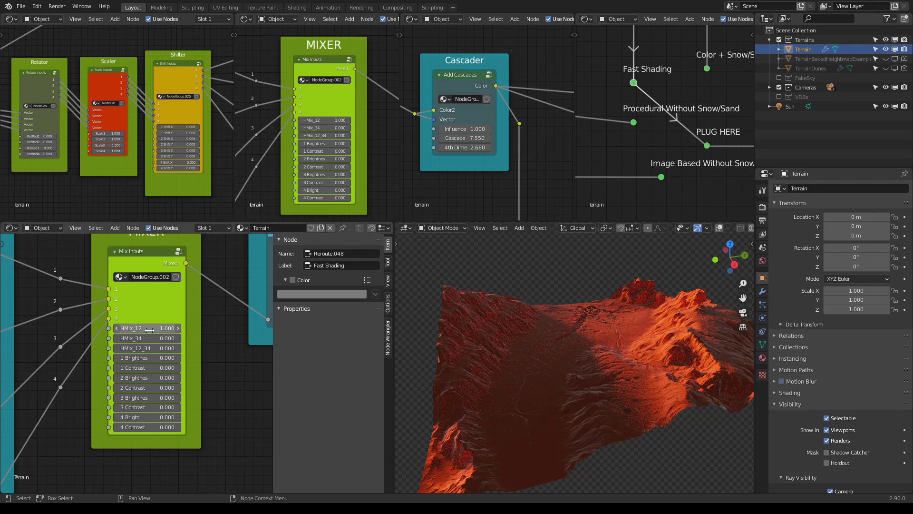
# Set HMix_12_34 in the Mixer node to 1.000 to switch to the third and fourth heightmap pair
pyautogui.scroll(-3, 161, 310)
pyautogui.moveTo(92, 304); pyautogui.dragTo(21, 298, button='middle')
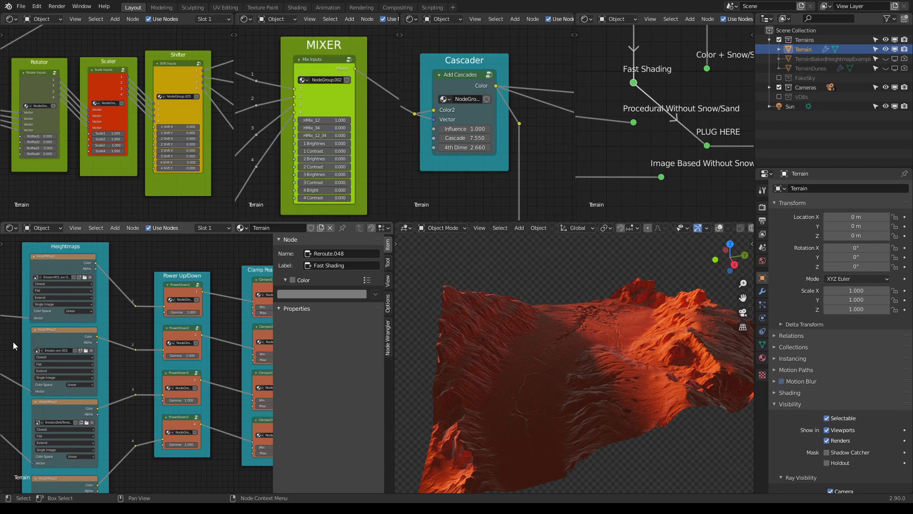
pyautogui.moveTo(182, 350); pyautogui.dragTo(199, 366, button='middle')
pyautogui.scroll(7, 195, 362)
pyautogui.scroll(2, 205, 326)
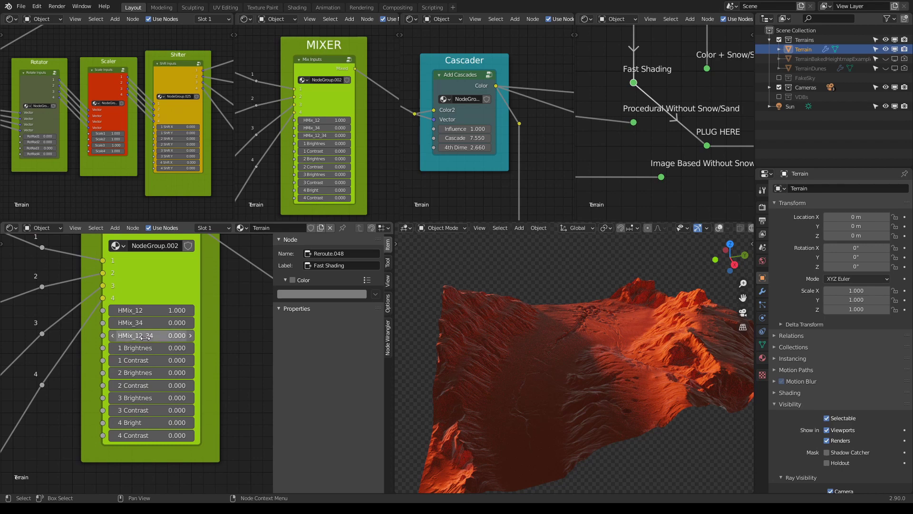
pyautogui.moveTo(142, 337); pyautogui.dragTo(238, 337)
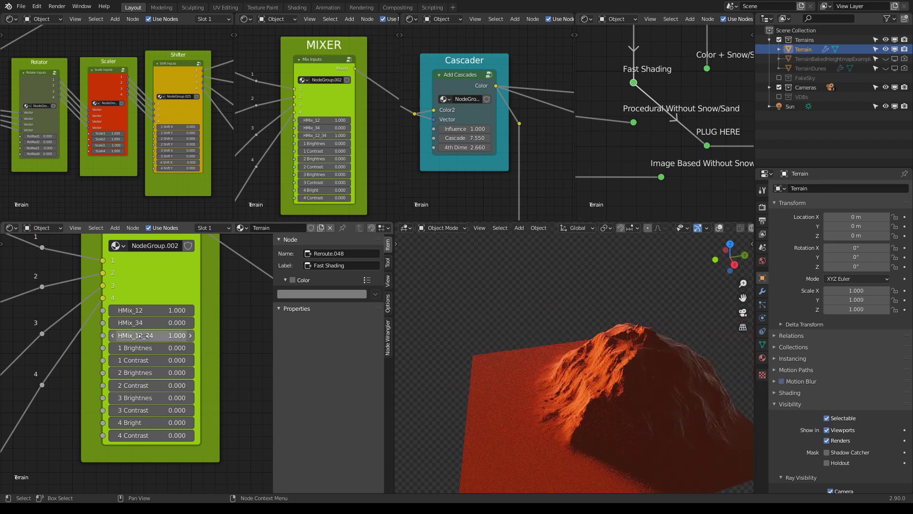
pyautogui.moveTo(493, 360); pyautogui.dragTo(555, 328, button='middle')
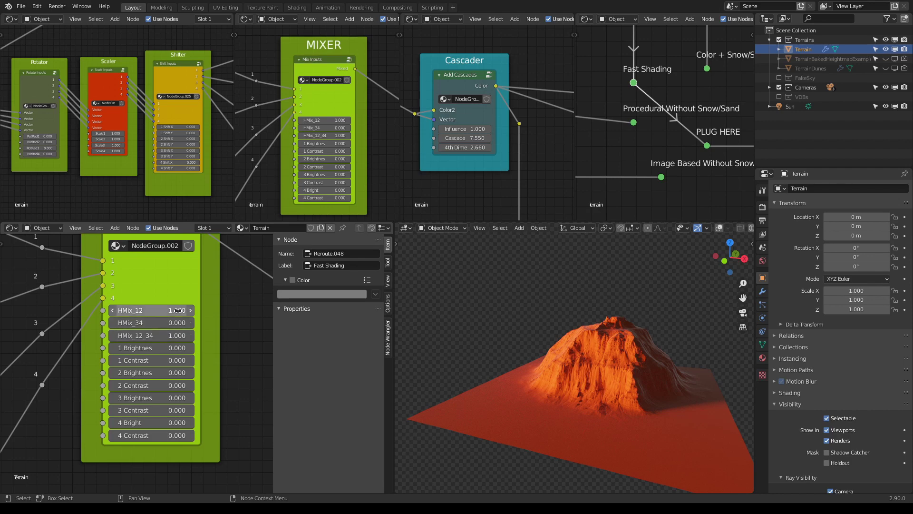
# Set the Mixer's HMix_34 to 0.760 and the Cascader's Influence to 0.940 and Cascade to 7.710
pyautogui.moveTo(177, 310); pyautogui.dragTo(157, 310)
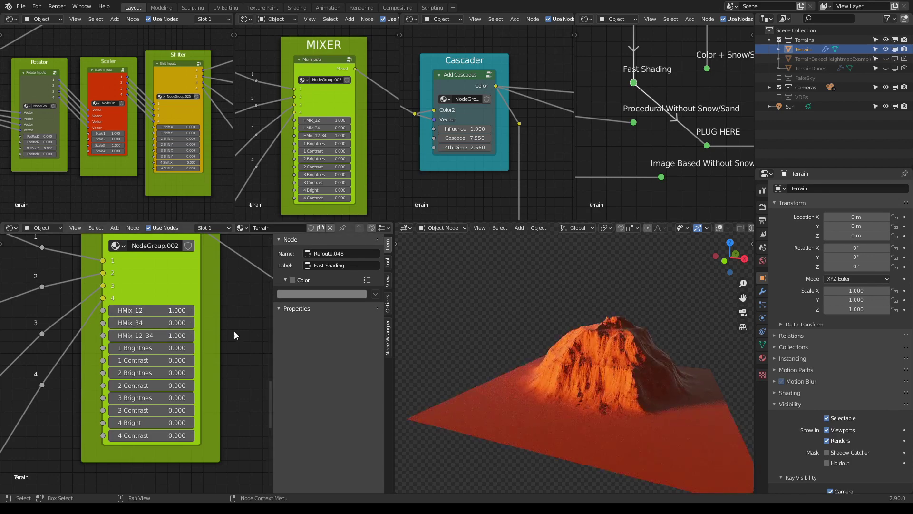
pyautogui.moveTo(151, 323)
pyautogui.mouseDown()
pyautogui.moveTo(189, 323)
pyautogui.moveTo(154, 322)
pyautogui.mouseUp()
pyautogui.moveTo(535, 390); pyautogui.dragTo(593, 391, button='middle')
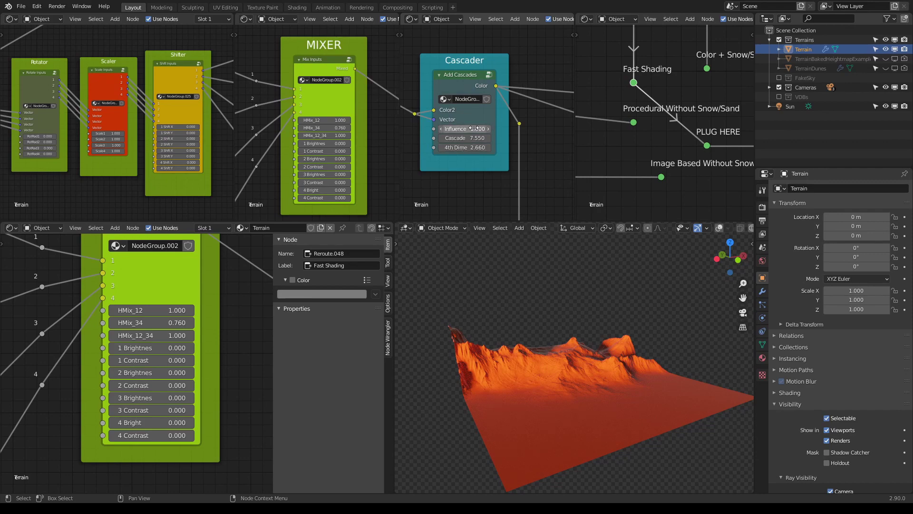
pyautogui.moveTo(474, 129); pyautogui.dragTo(476, 141)
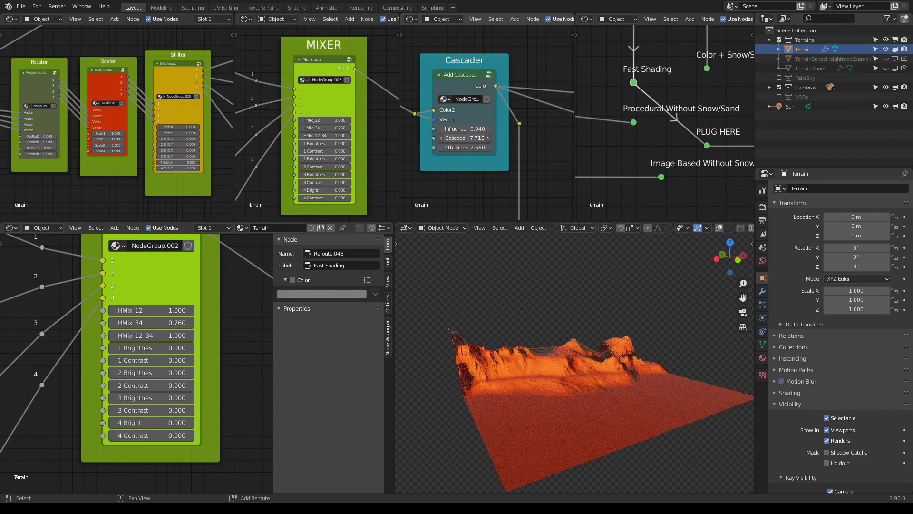
# Rebalance the heightmap blend in the Mixer node with HMix_12 at 0.750, HMix_34 at 0.190 and HMix_12_34 at 0.700
pyautogui.moveTo(182, 323)
pyautogui.mouseDown()
pyautogui.moveTo(147, 322)
pyautogui.moveTo(191, 325)
pyautogui.mouseUp()
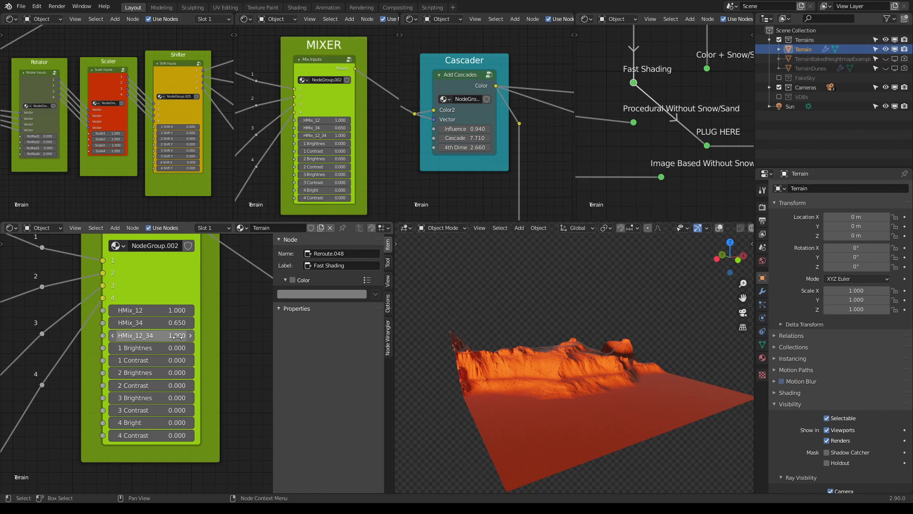
pyautogui.moveTo(178, 339); pyautogui.dragTo(162, 338)
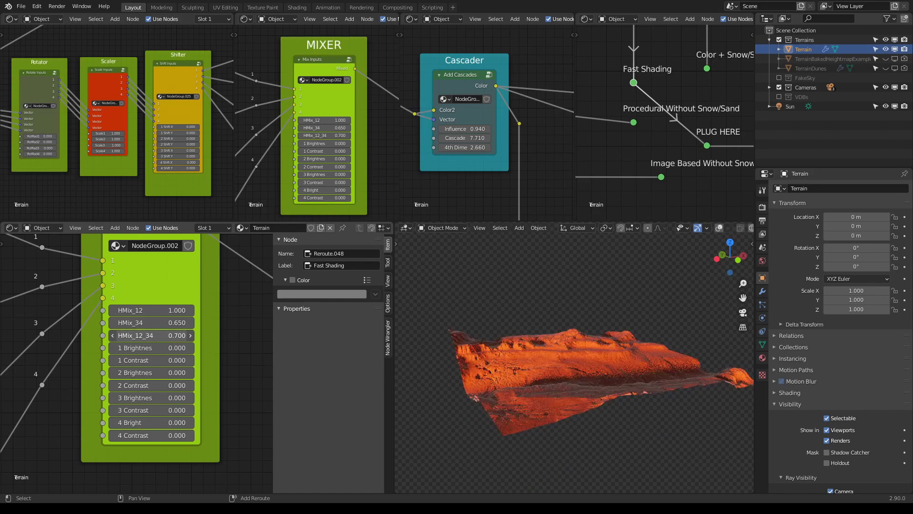
pyautogui.moveTo(515, 425); pyautogui.dragTo(629, 396, button='middle')
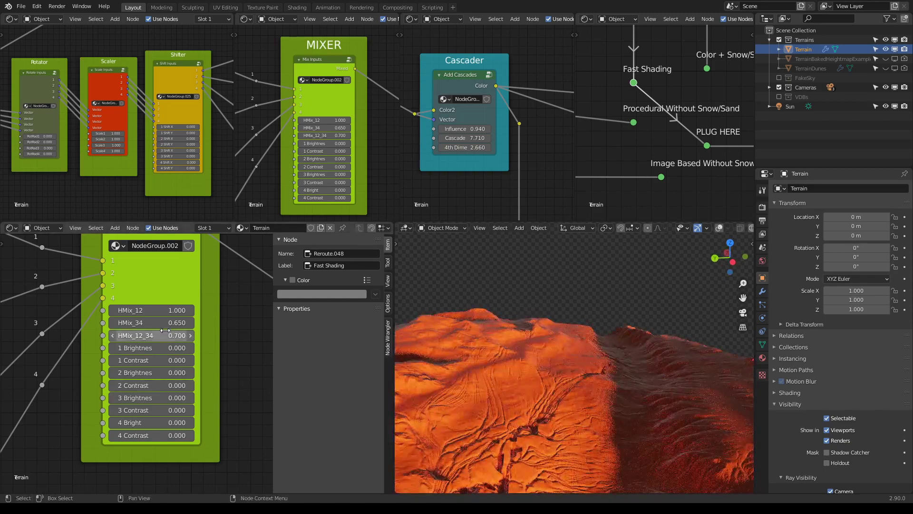
pyautogui.moveTo(183, 324); pyautogui.dragTo(163, 323)
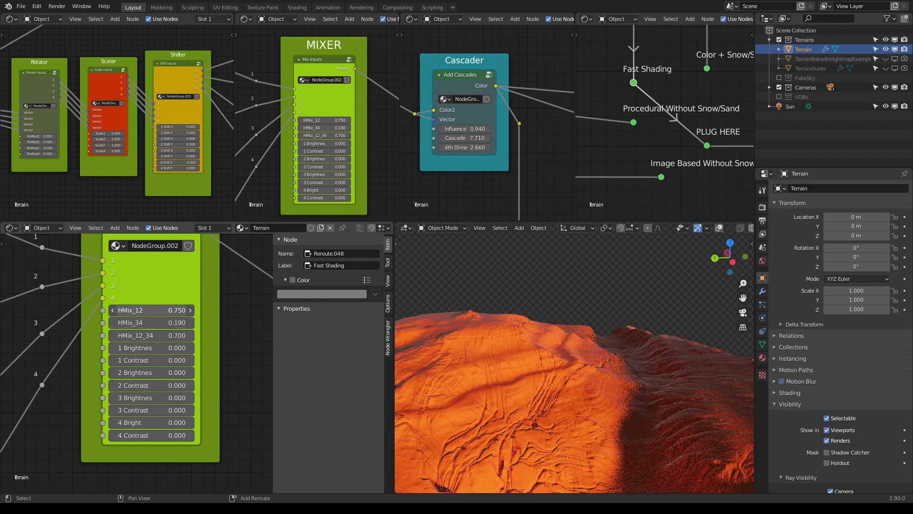
# Set HMix_12 in the Mixer node to 0.590 and examine the terrain from another side
pyautogui.moveTo(152, 311); pyautogui.dragTo(138, 310)
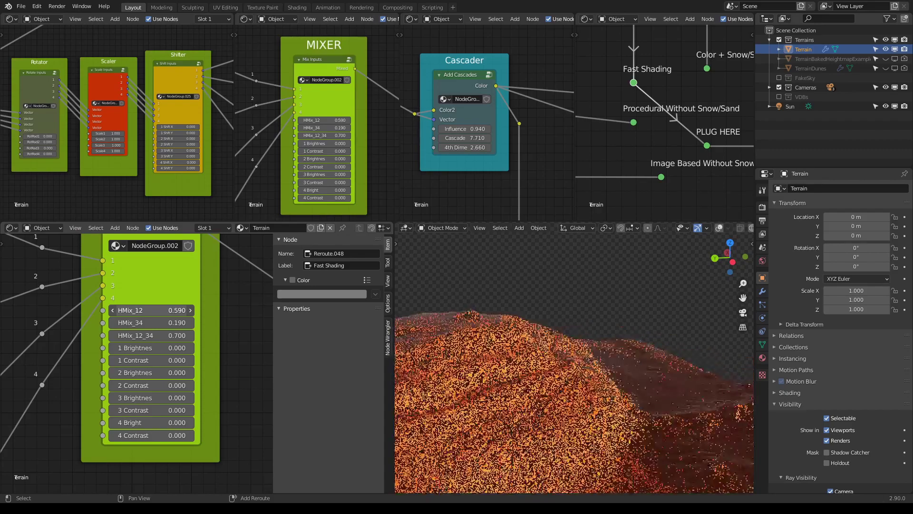
pyautogui.moveTo(539, 438); pyautogui.dragTo(566, 376, button='middle')
pyautogui.scroll(-2, 567, 376)
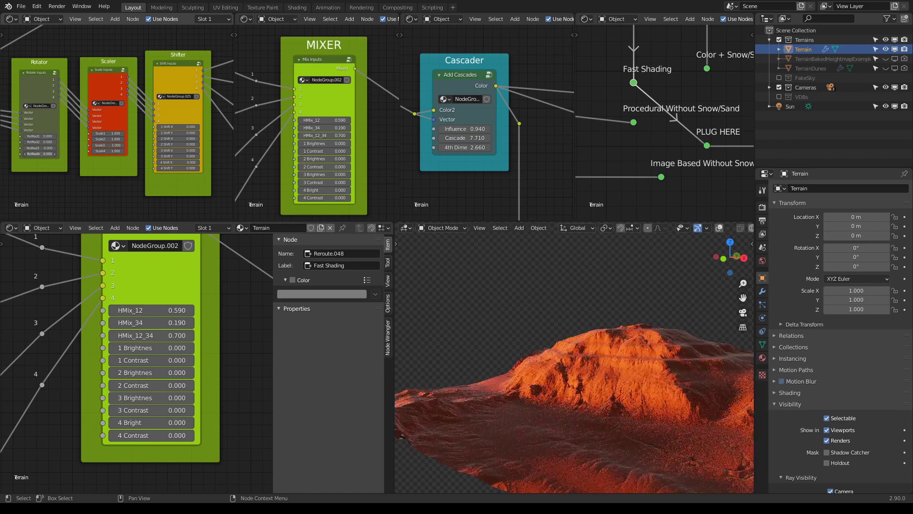
# Set the third heightmap's rotation in the Rotator node to 4.900
pyautogui.moveTo(40, 147); pyautogui.dragTo(84, 147)
pyautogui.moveTo(450, 255); pyautogui.dragTo(520, 291, button='middle')
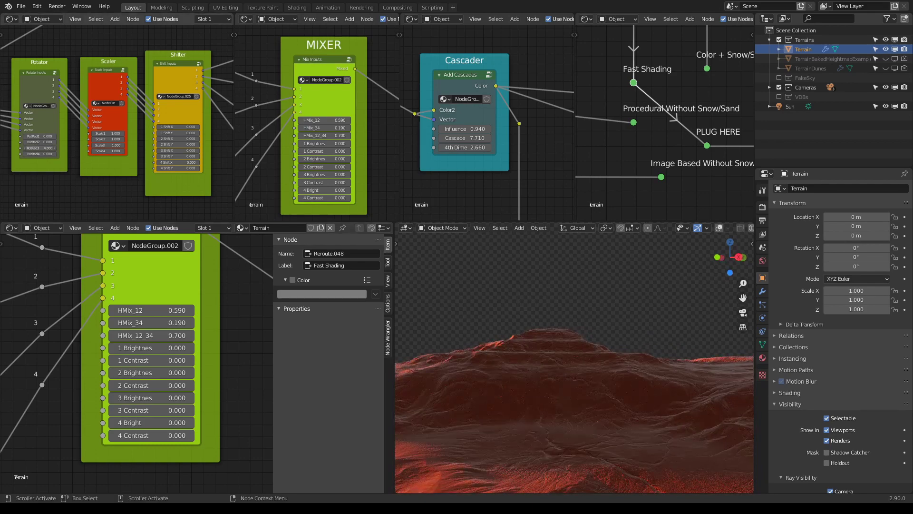
pyautogui.moveTo(40, 148)
pyautogui.mouseDown()
pyautogui.moveTo(32, 148)
pyautogui.moveTo(50, 148)
pyautogui.mouseUp()
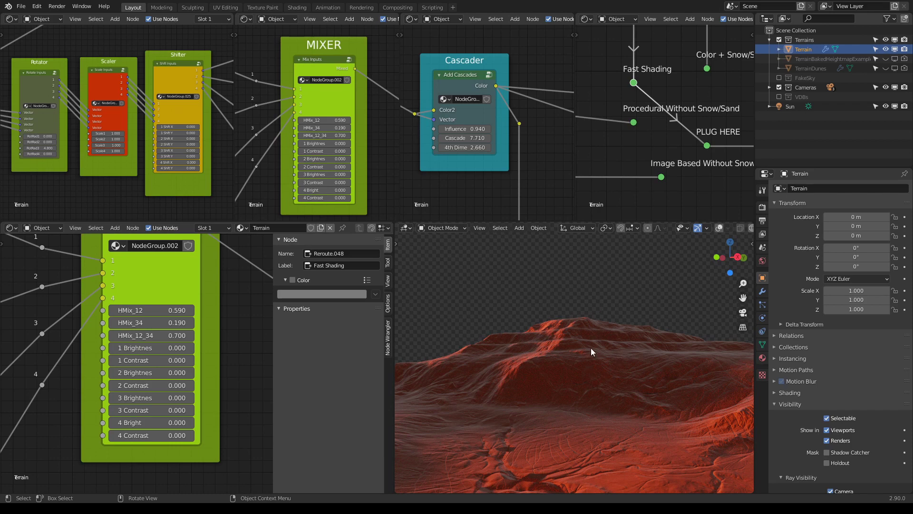
# Hide the node editor's sidebar and set the Angle of the Skewer node near the Material Output to 0°
pyautogui.scroll(-5, 203, 358)
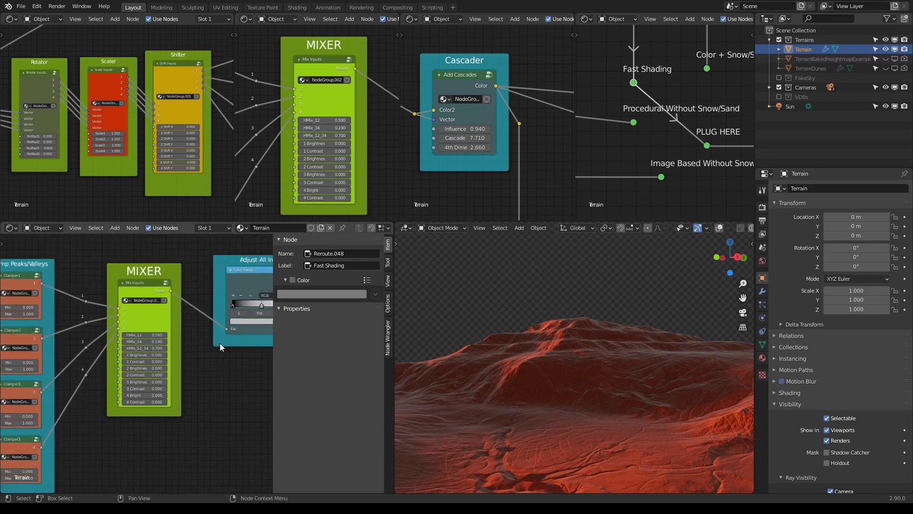
pyautogui.moveTo(232, 400); pyautogui.dragTo(251, 309, button='middle')
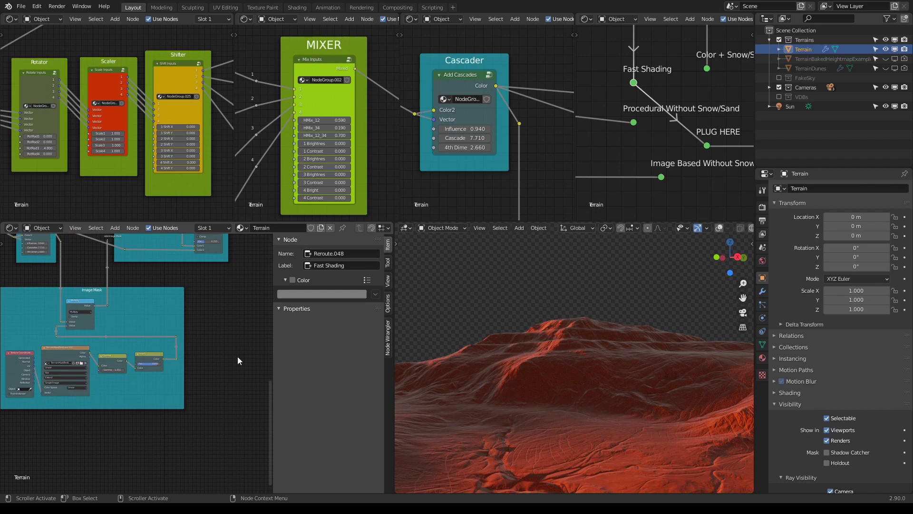
pyautogui.press('n')
pyautogui.moveTo(336, 362); pyautogui.dragTo(113, 472, button='middle')
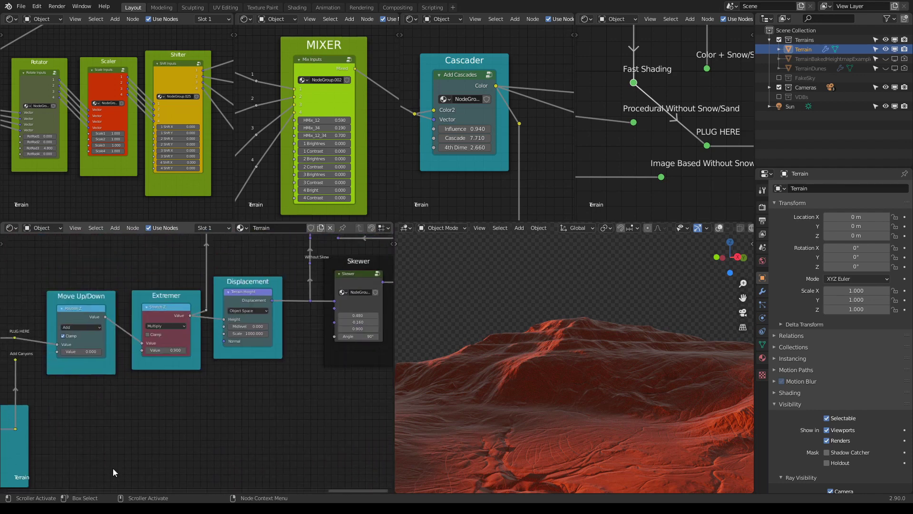
pyautogui.moveTo(269, 423); pyautogui.dragTo(167, 464, button='middle')
pyautogui.moveTo(342, 339); pyautogui.dragTo(337, 370, button='middle')
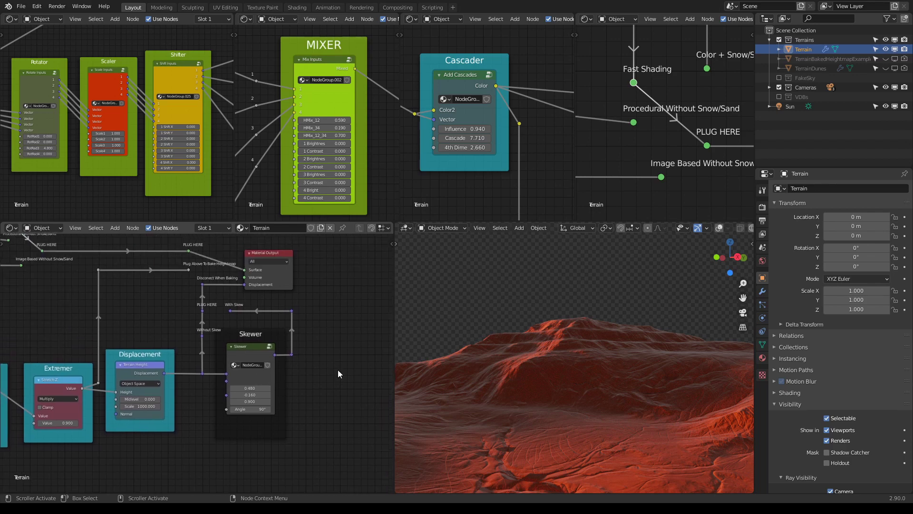
pyautogui.scroll(3, 338, 360)
pyautogui.moveTo(476, 375); pyautogui.dragTo(611, 358, button='middle')
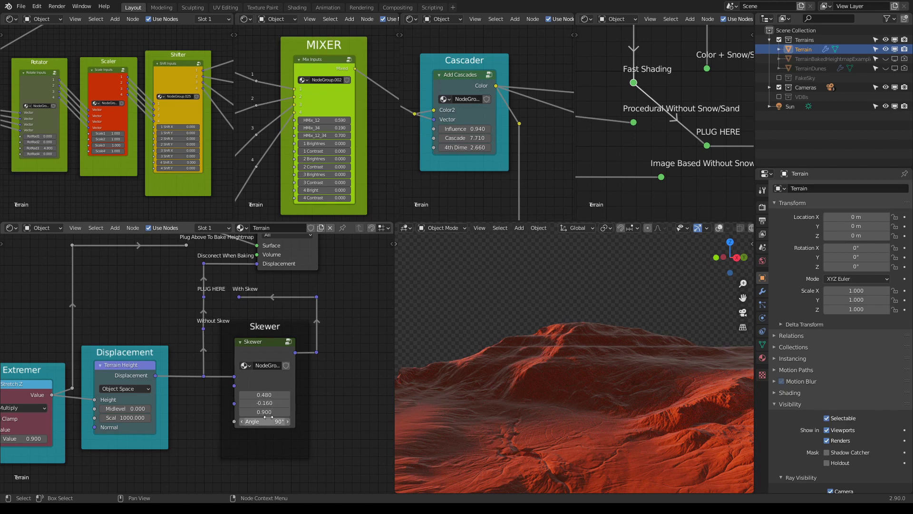
pyautogui.press('Return')
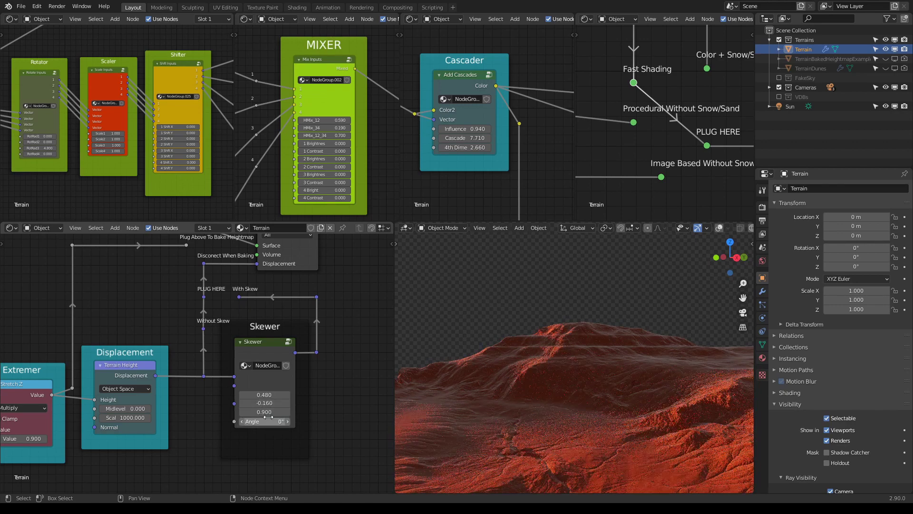
# Link the With Skew reroute to the PLUG HERE reroute and set the Skewer's Angle to 79.2°
pyautogui.moveTo(660, 413); pyautogui.dragTo(677, 410, button='middle')
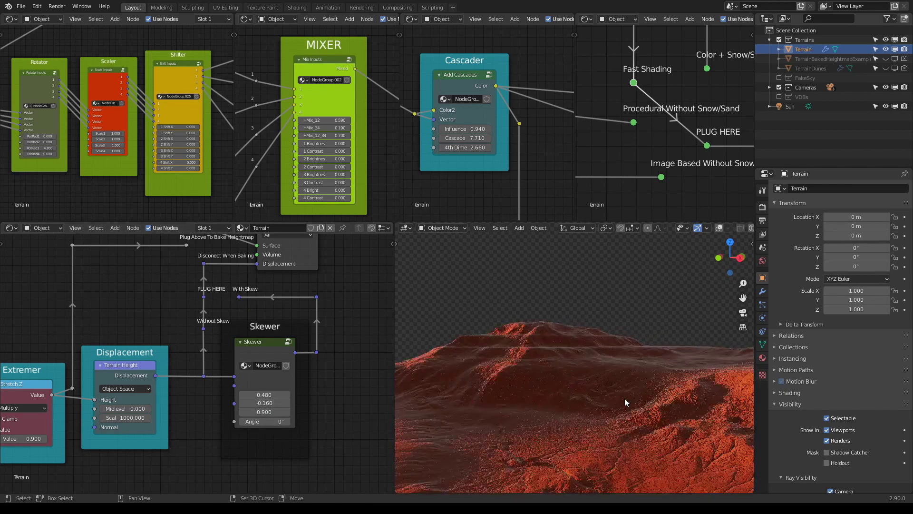
pyautogui.moveTo(239, 297); pyautogui.dragTo(204, 296)
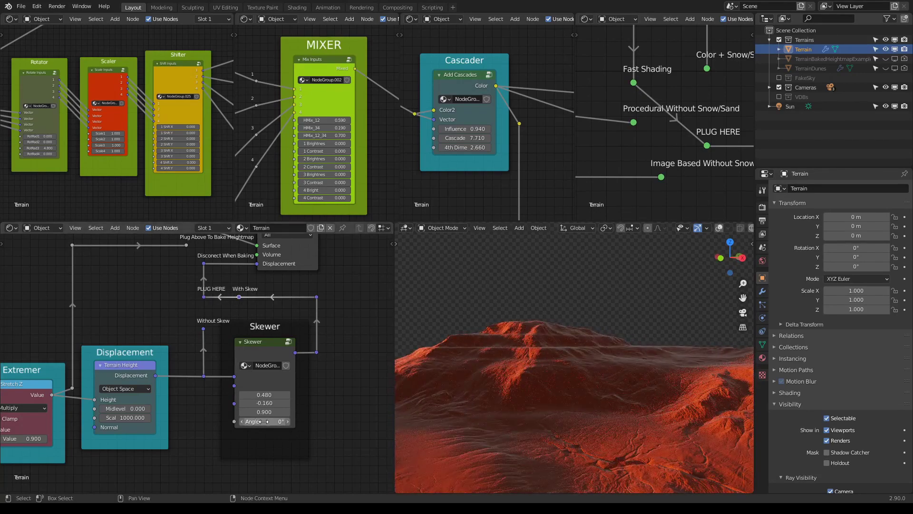
pyautogui.moveTo(263, 421); pyautogui.dragTo(315, 422)
pyautogui.moveTo(529, 387); pyautogui.dragTo(569, 343, button='middle')
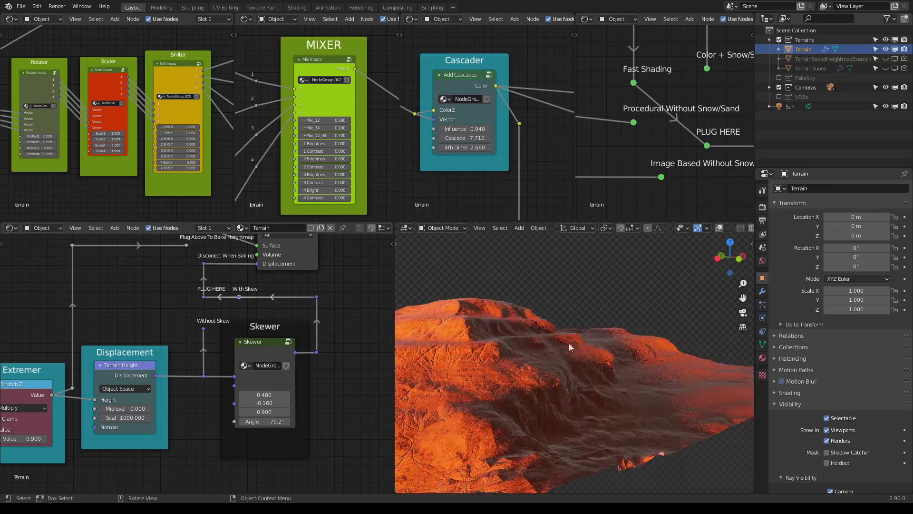
# Set the Skewer's Angle to 16.3° and inspect the slanted terrain
pyautogui.moveTo(279, 421); pyautogui.dragTo(238, 422)
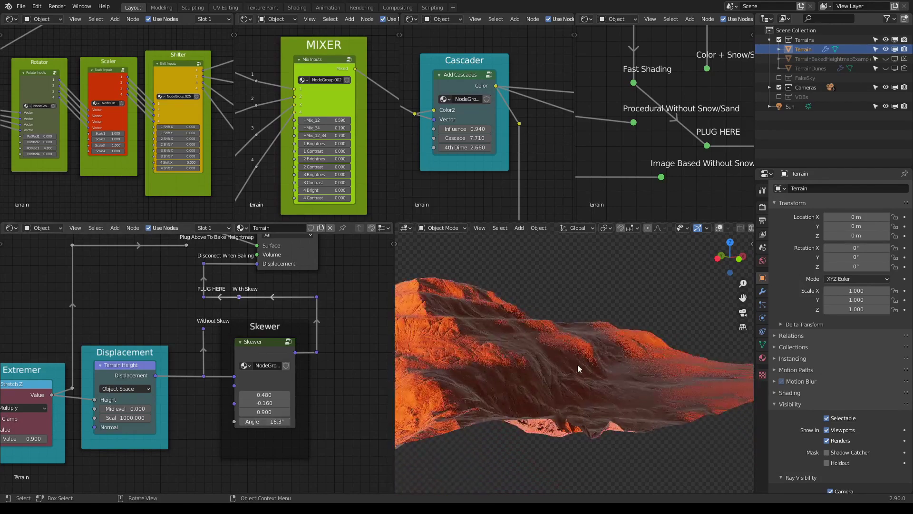
pyautogui.moveTo(578, 364); pyautogui.dragTo(566, 378, button='middle')
pyautogui.moveTo(575, 362); pyautogui.dragTo(576, 367, button='middle')
pyautogui.scroll(1, 576, 367)
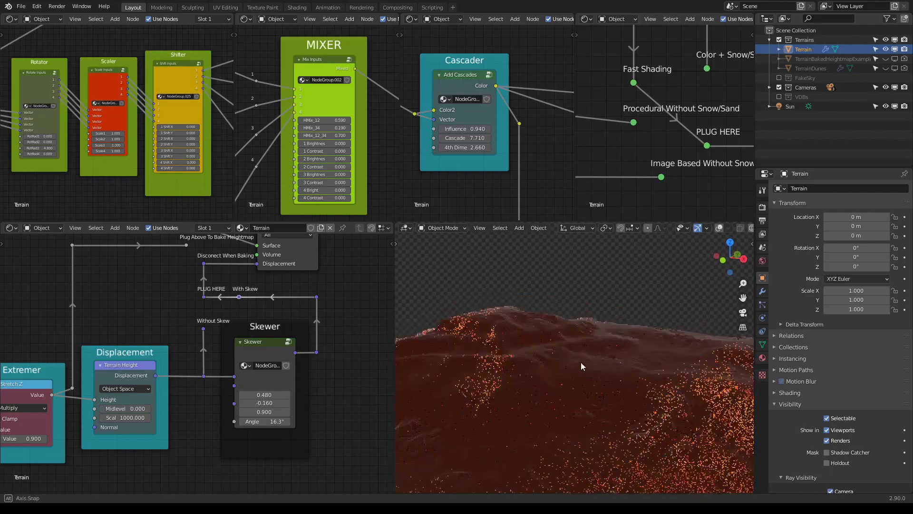
# Set HMix_34 in the Mixer node to 1.000 and inspect the terrain's cliffs
pyautogui.keyDown('shift'); pyautogui.moveTo(478, 381); pyautogui.dragTo(544, 378, button='middle'); pyautogui.keyUp('shift')
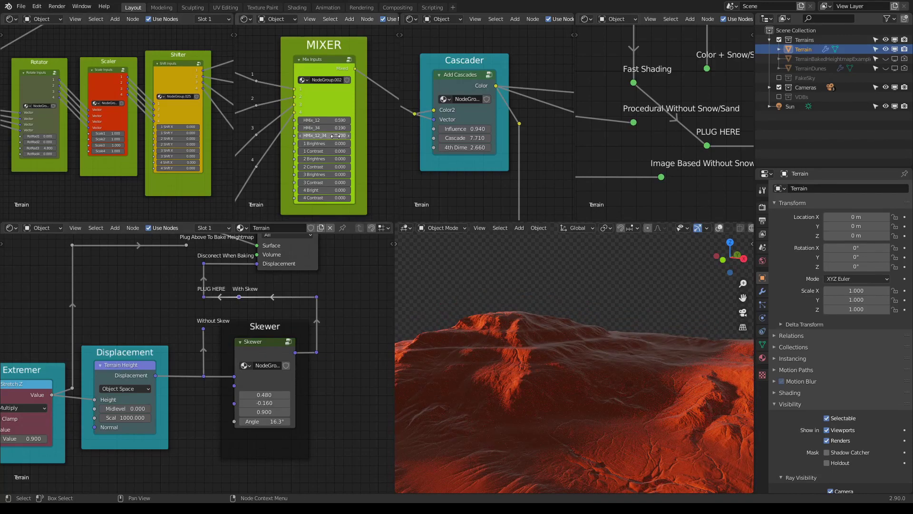
pyautogui.moveTo(340, 129); pyautogui.dragTo(312, 129)
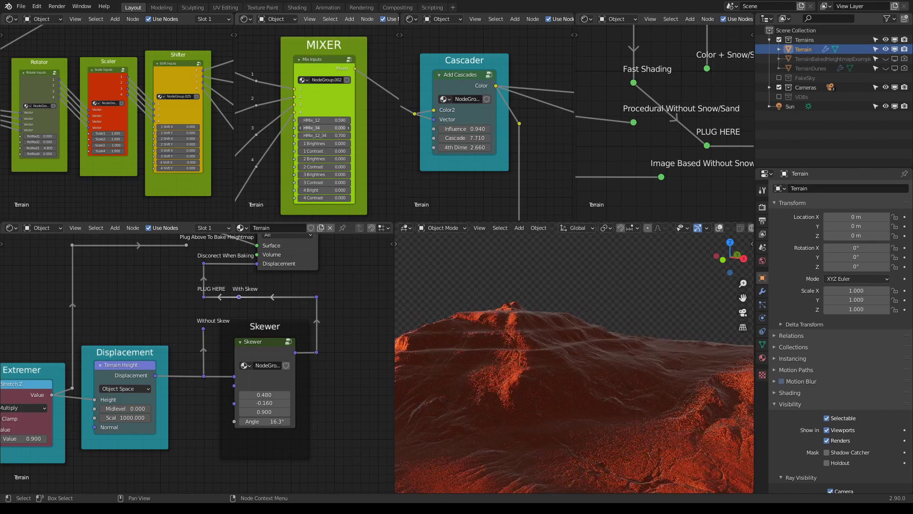
pyautogui.moveTo(600, 366); pyautogui.dragTo(505, 339, button='middle')
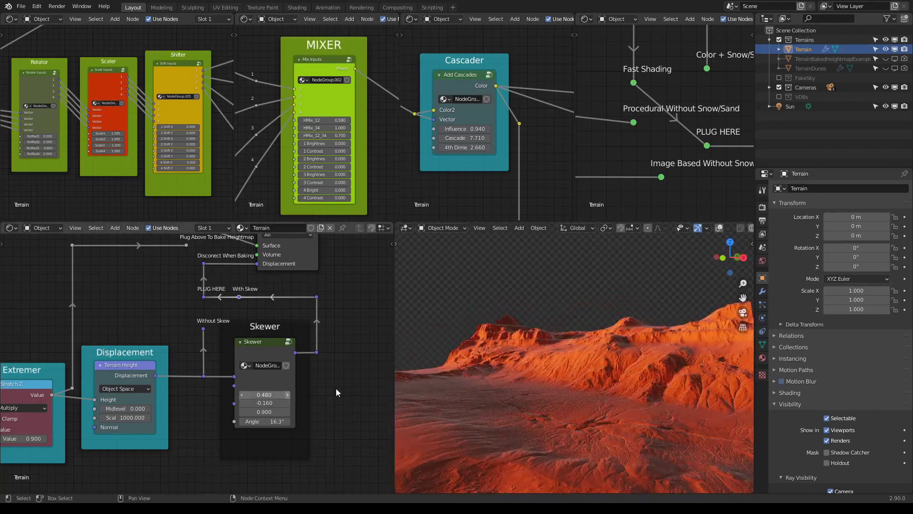
# Set the Skewer's Angle to 90° and readjust it to 67.9°
pyautogui.doubleClick(276, 422)
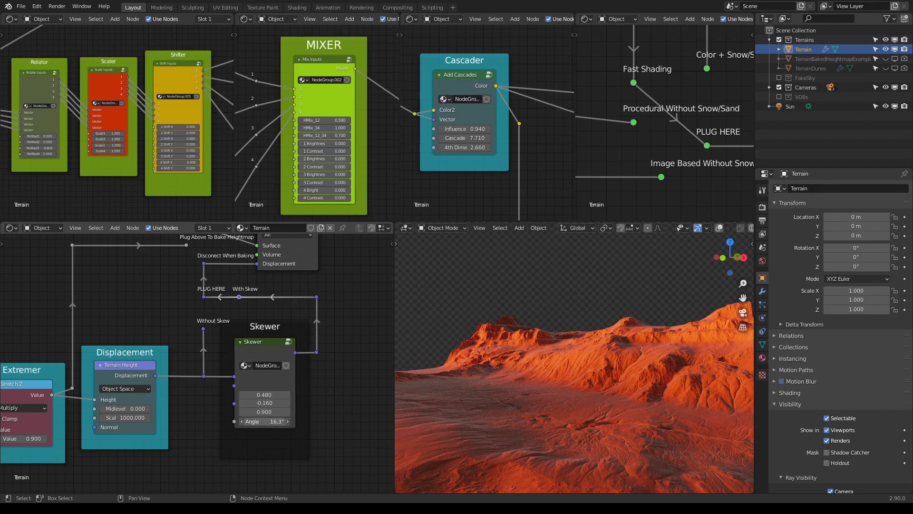
pyautogui.write('90')
pyautogui.press('Return')
pyautogui.moveTo(276, 422); pyautogui.dragTo(304, 422)
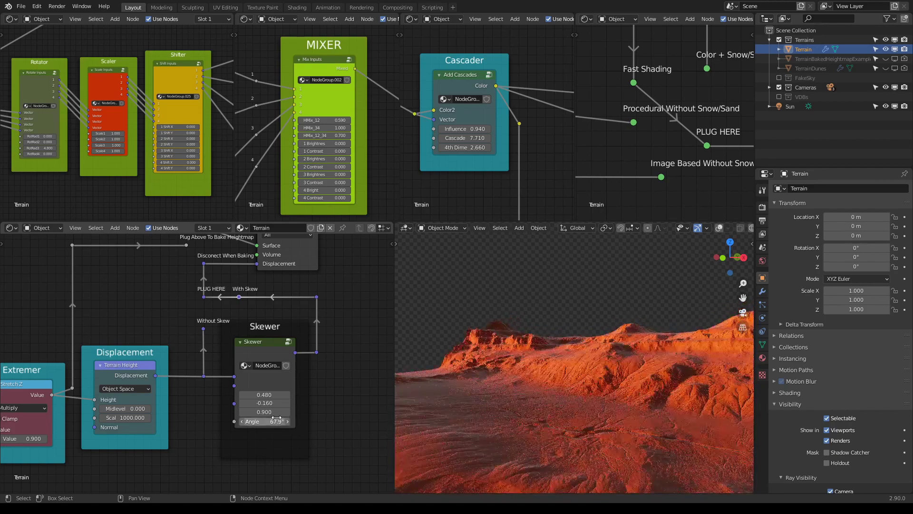
pyautogui.moveTo(500, 387); pyautogui.dragTo(532, 384, button='middle')
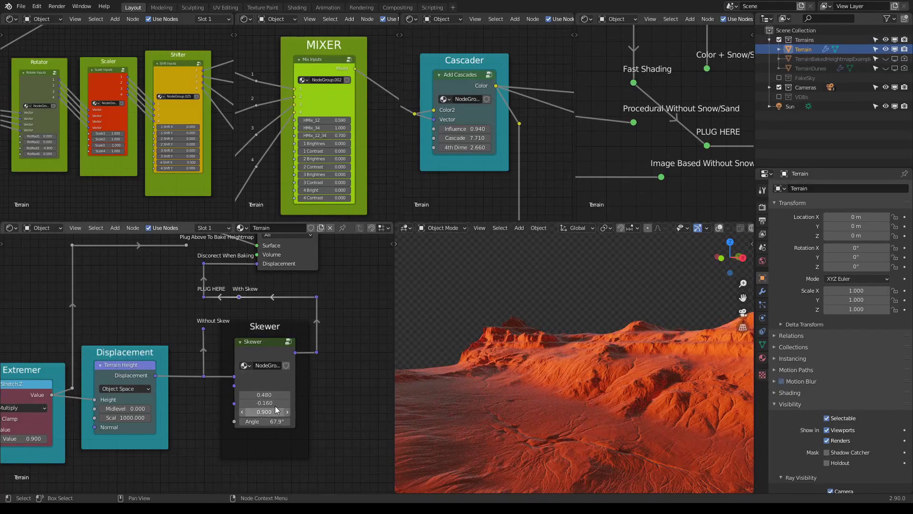
# Adjust the Skewer's three axis values to 1.000, 0.900 and 1.000, trying -1.000 for the second and third
pyautogui.moveTo(265, 396); pyautogui.dragTo(219, 403)
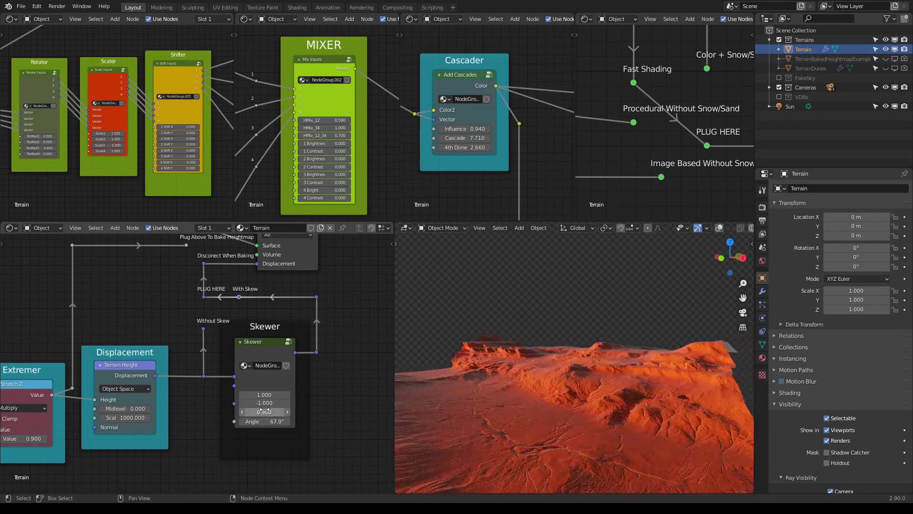
pyautogui.moveTo(264, 411); pyautogui.dragTo(209, 411)
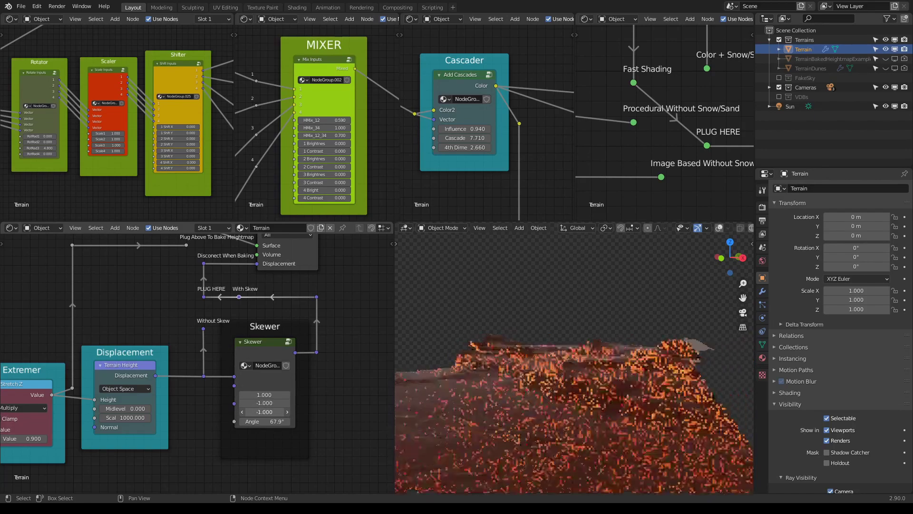
pyautogui.moveTo(264, 412); pyautogui.dragTo(305, 412)
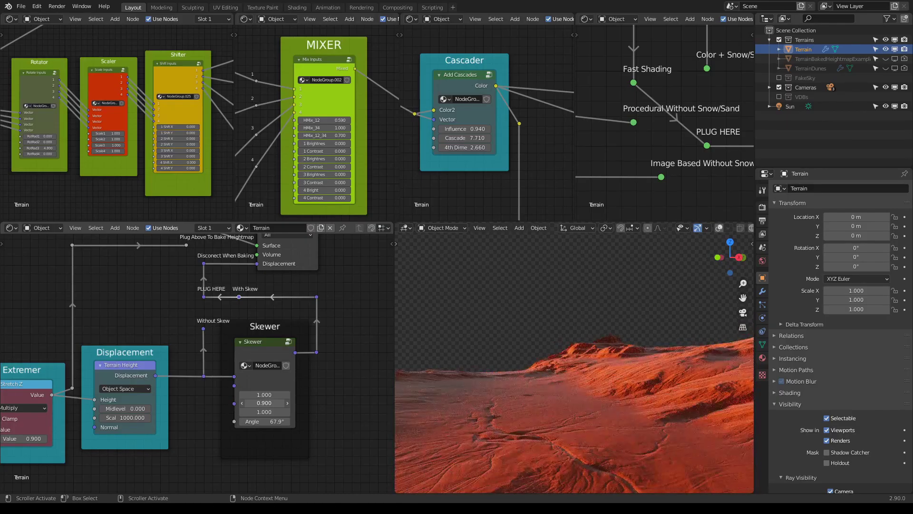
# Set the Skewer's second axis value to -1.000 and raise it to -0.400
pyautogui.doubleClick(265, 403)
pyautogui.write('-1')
pyautogui.press('Return')
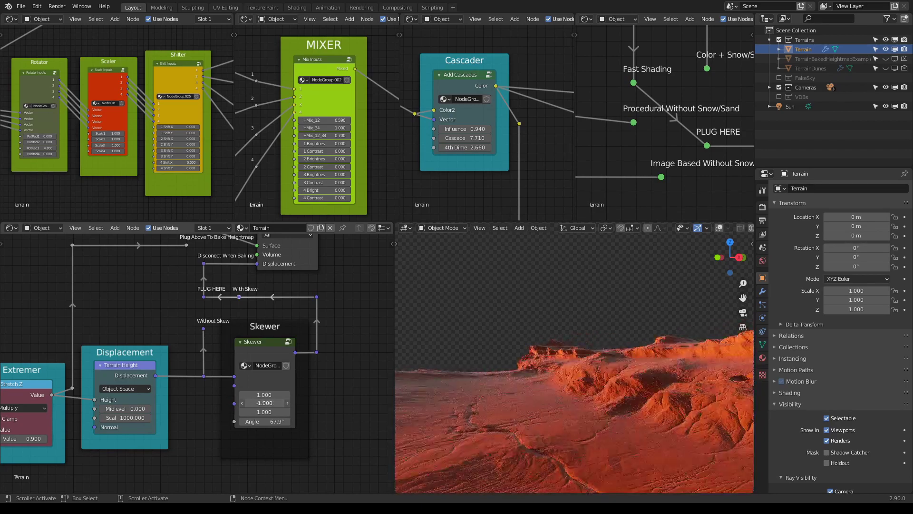
pyautogui.moveTo(266, 403); pyautogui.dragTo(338, 404)
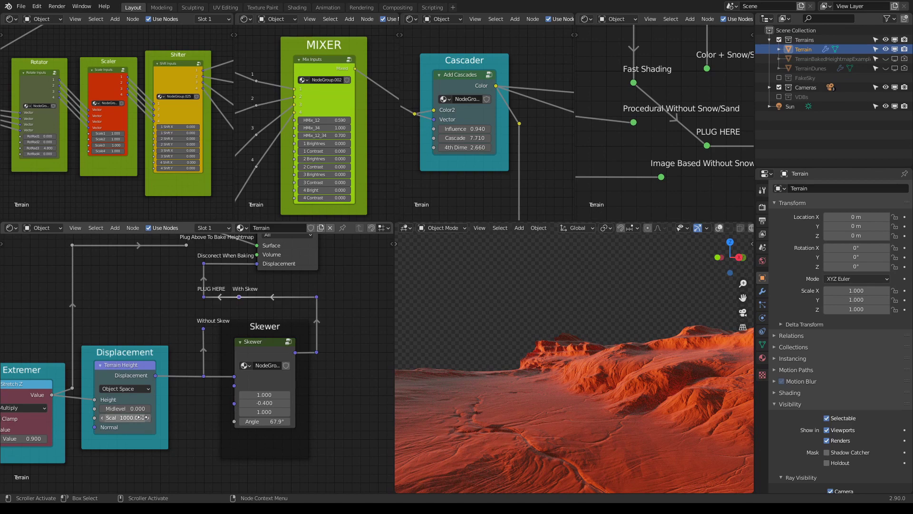
# Stretch the terrain vertically by setting the Extremer node's multiply Value to 1.900
pyautogui.moveTo(137, 446); pyautogui.dragTo(233, 429, button='middle')
pyautogui.moveTo(122, 422); pyautogui.dragTo(148, 422)
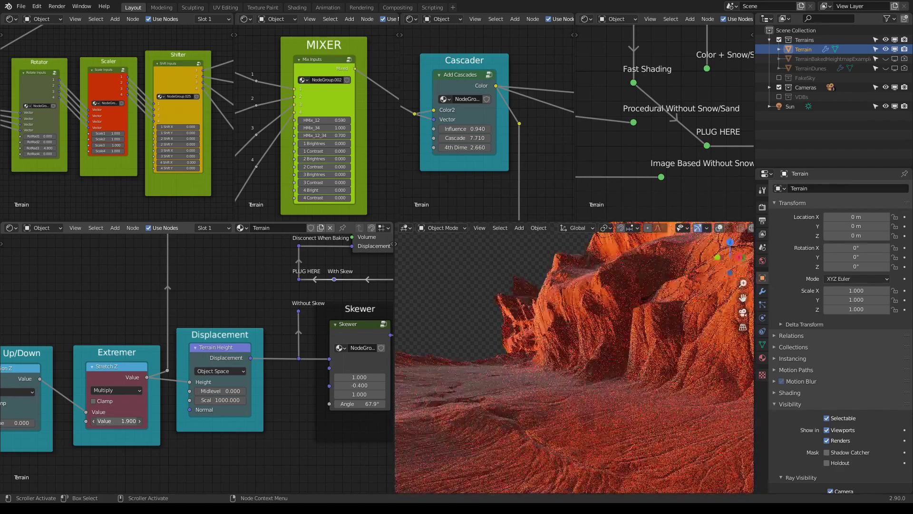
# Examine the skewed, heightened cliffs and the ground in front of them from several angles and distances
pyautogui.moveTo(554, 378); pyautogui.dragTo(561, 358, button='middle')
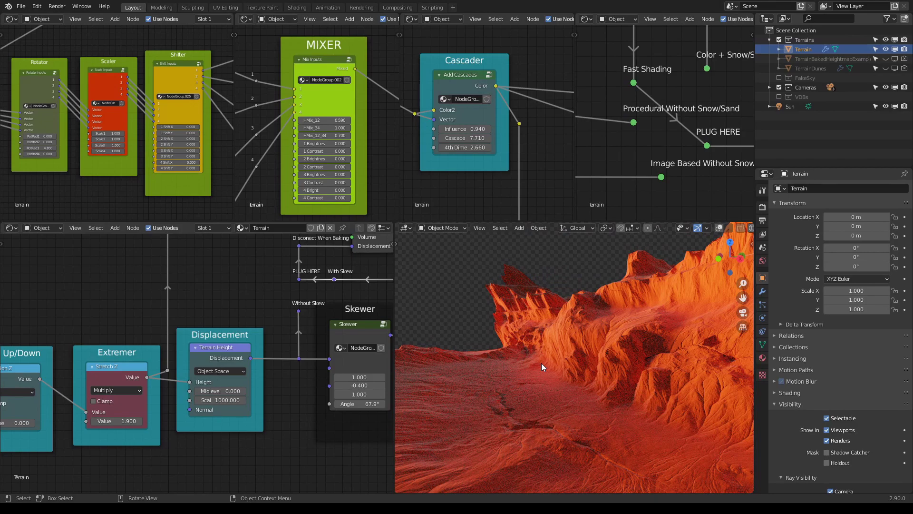
pyautogui.moveTo(542, 364)
pyautogui.mouseDown(button='middle')
pyautogui.moveTo(532, 350)
pyautogui.moveTo(510, 352)
pyautogui.moveTo(638, 364)
pyautogui.moveTo(546, 360)
pyautogui.mouseUp(button='middle')
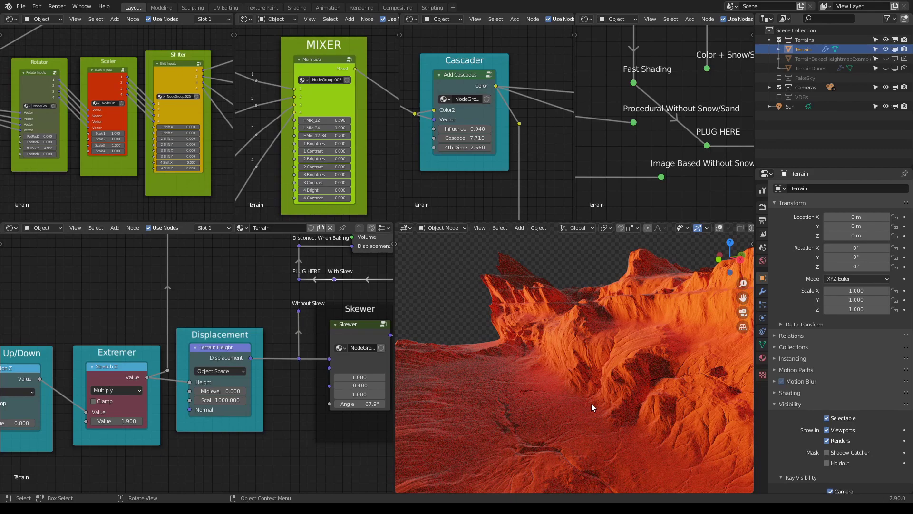
pyautogui.moveTo(597, 372); pyautogui.dragTo(589, 368, button='middle')
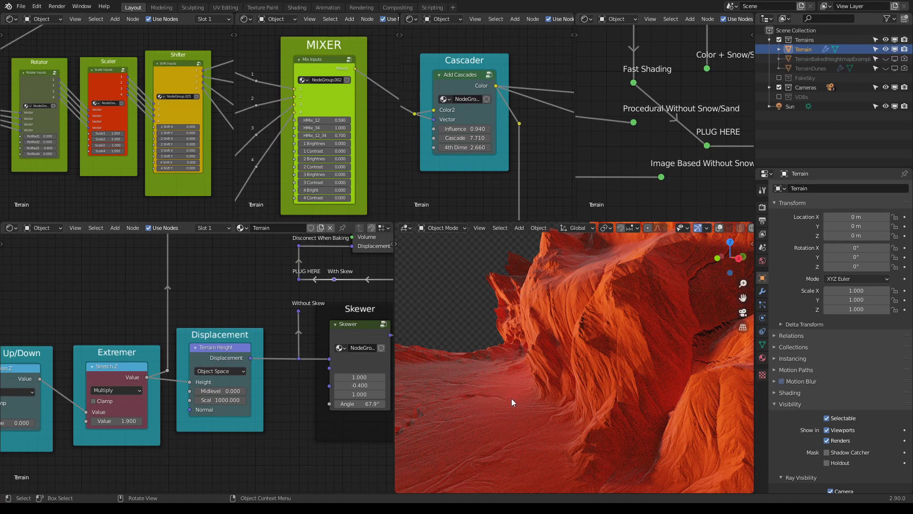
pyautogui.moveTo(511, 401); pyautogui.dragTo(532, 386, button='middle')
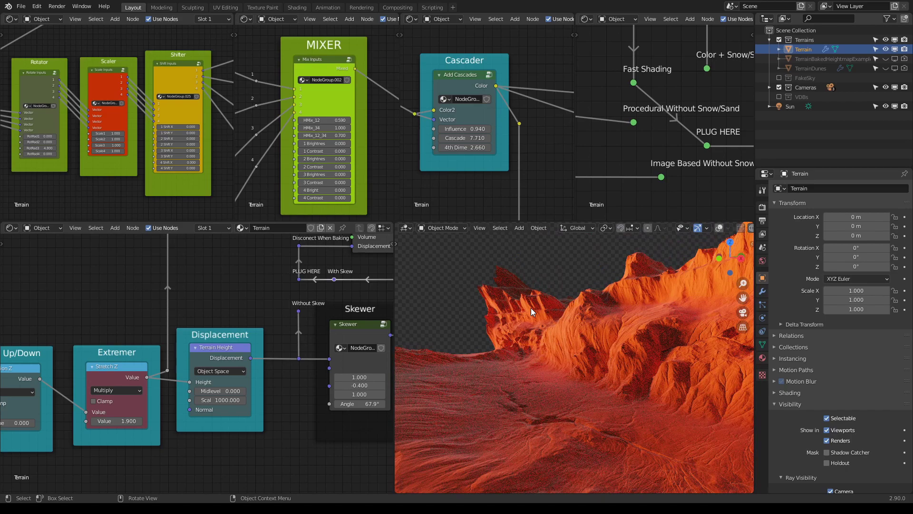
pyautogui.moveTo(531, 307); pyautogui.dragTo(560, 332, button='middle')
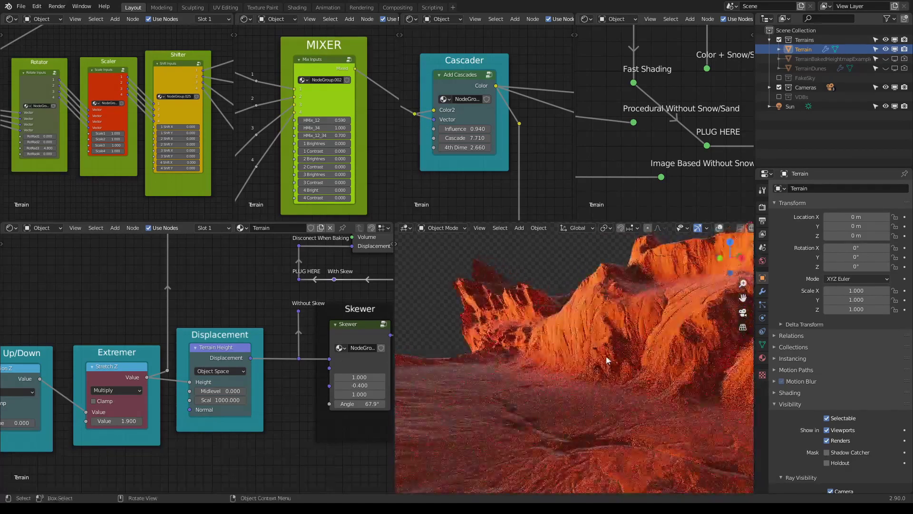
pyautogui.keyDown('shift'); pyautogui.moveTo(608, 353); pyautogui.dragTo(586, 342, button='middle'); pyautogui.keyUp('shift')
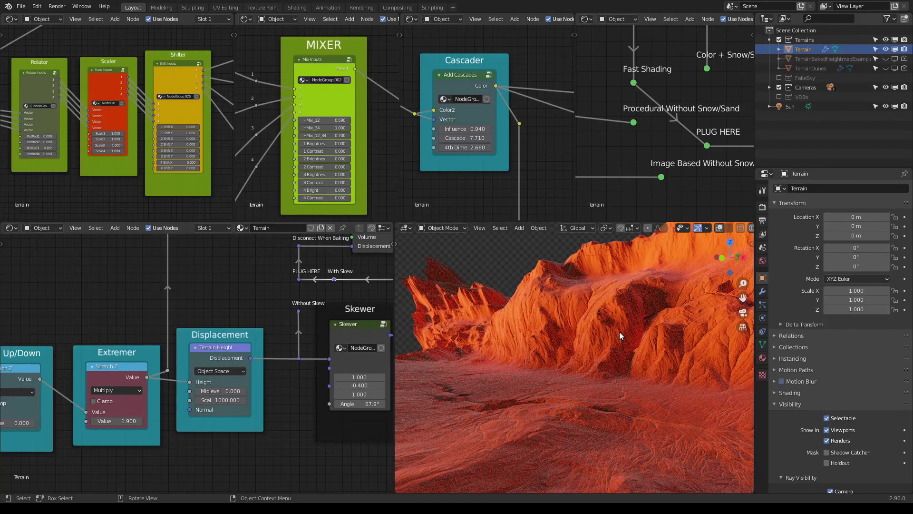
pyautogui.scroll(2, 619, 332)
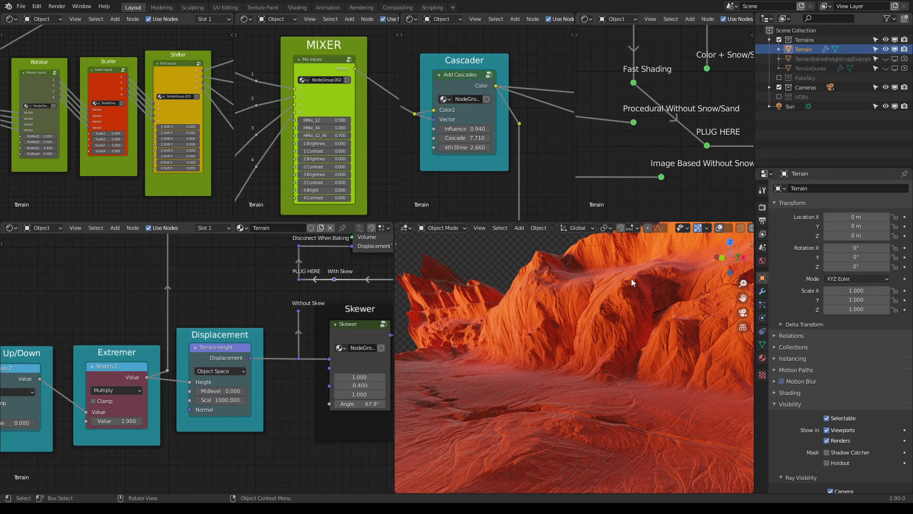
pyautogui.scroll(4, 579, 321)
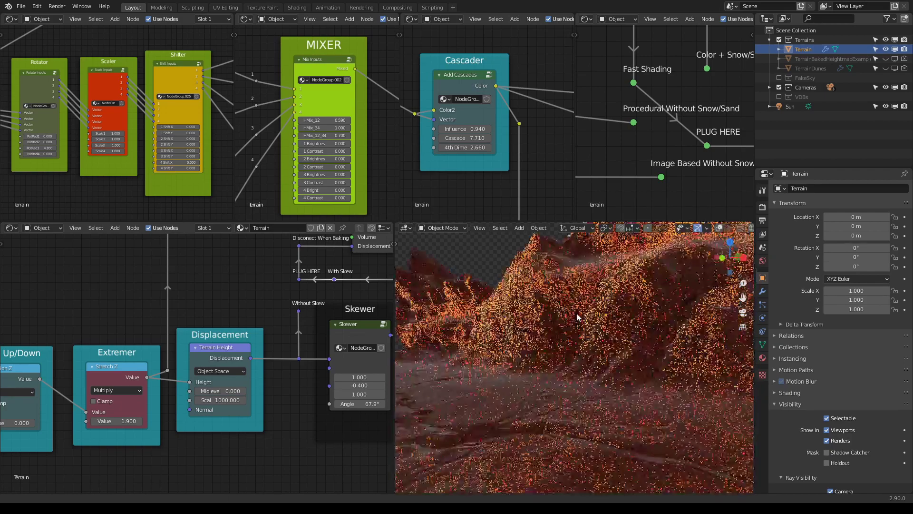